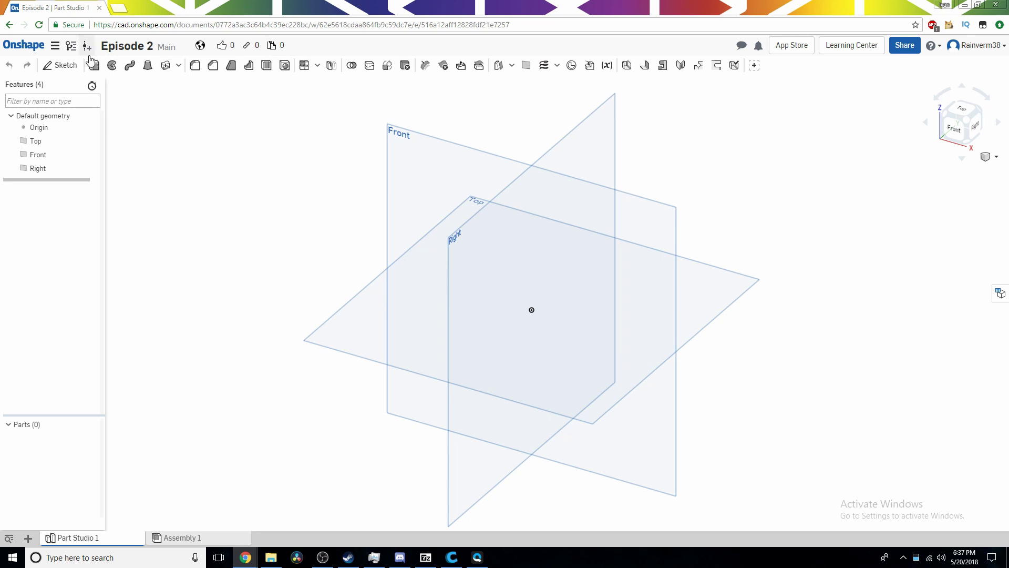
- Select and deselect the document title, then view the Front plane straight on
drag(108, 46, 159, 46)
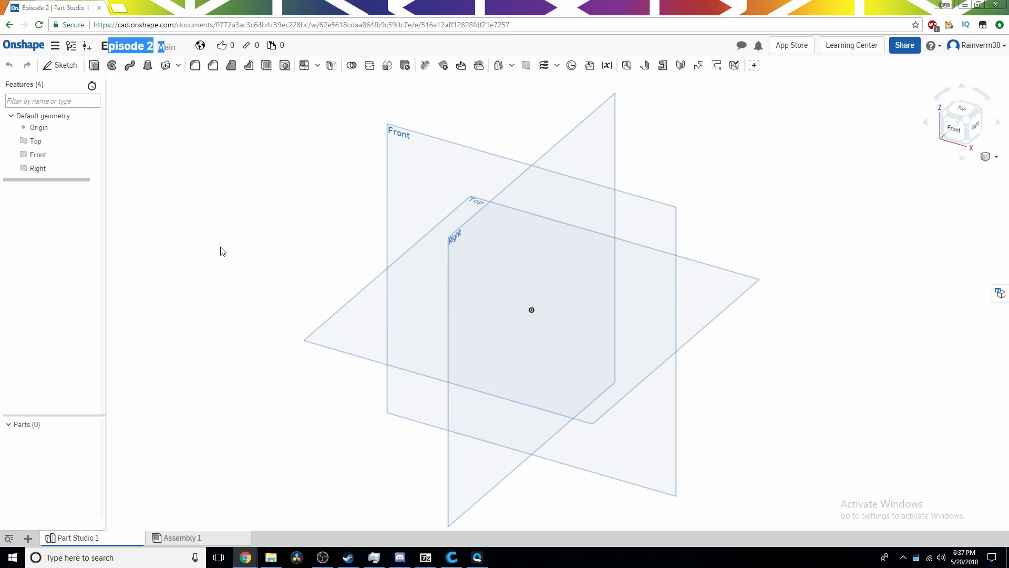
click(149, 46)
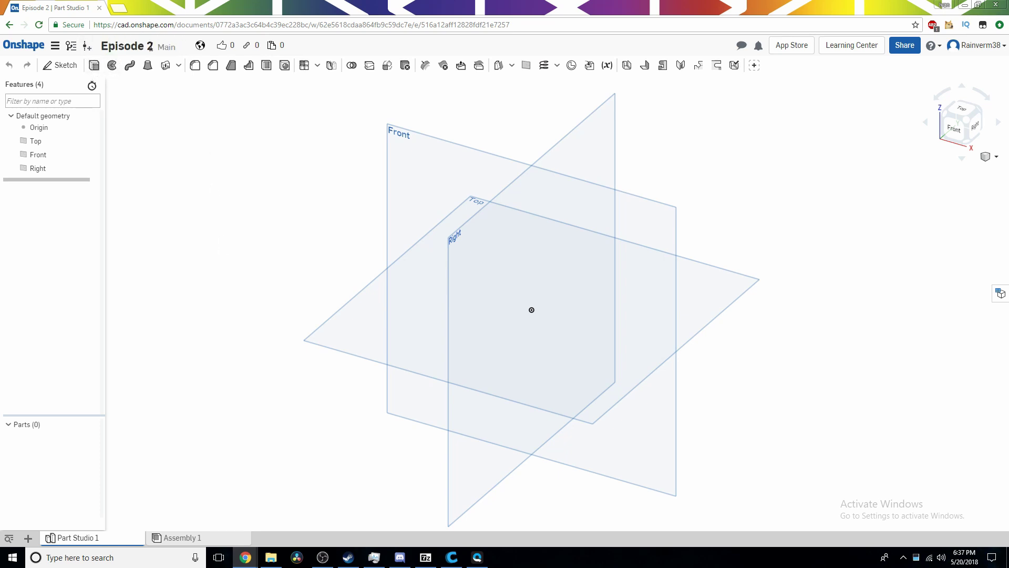
click(953, 129)
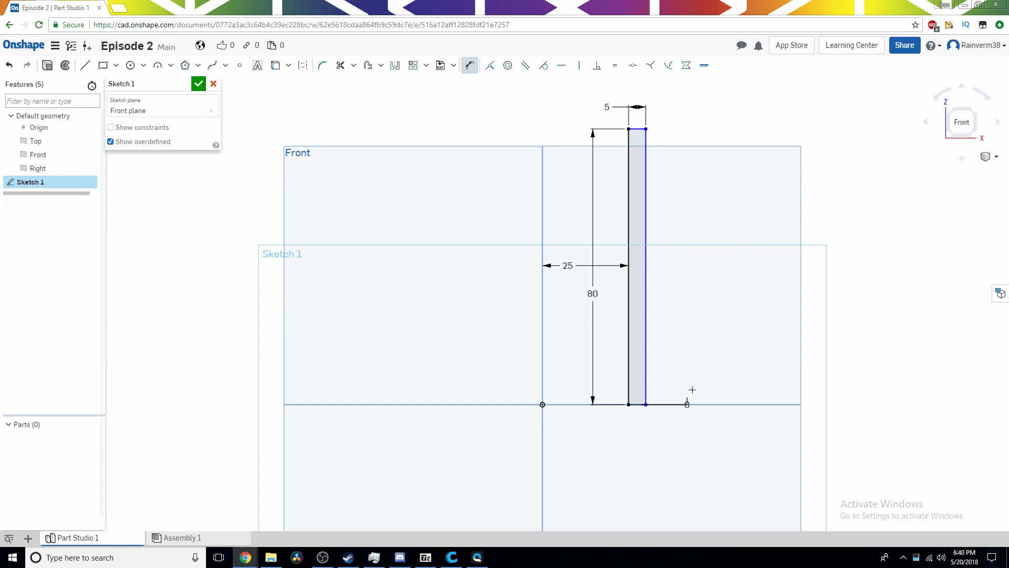
- Draw a shallow 3-point arc along the baseline, ending left of the origin
click(158, 66)
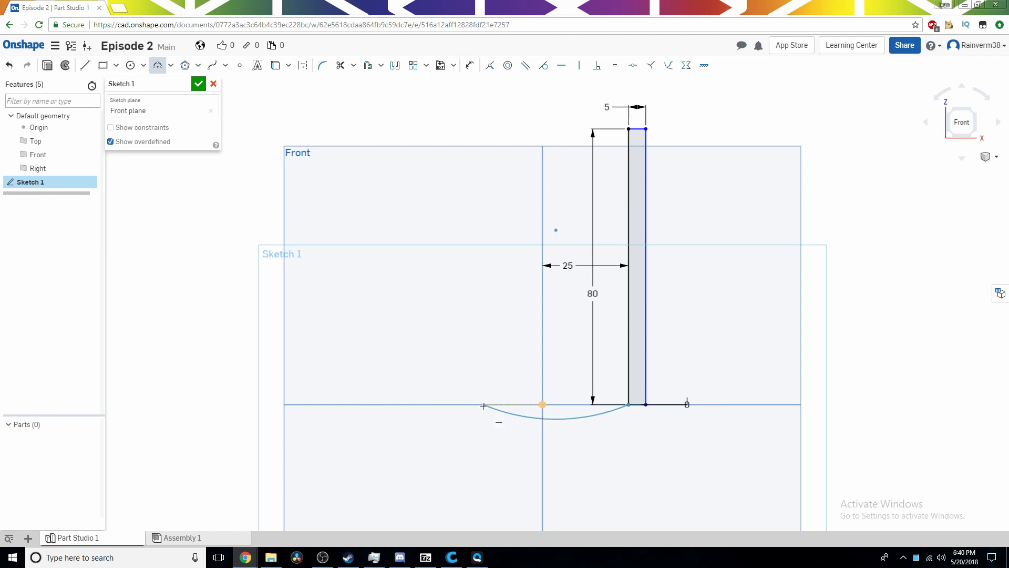
click(450, 404)
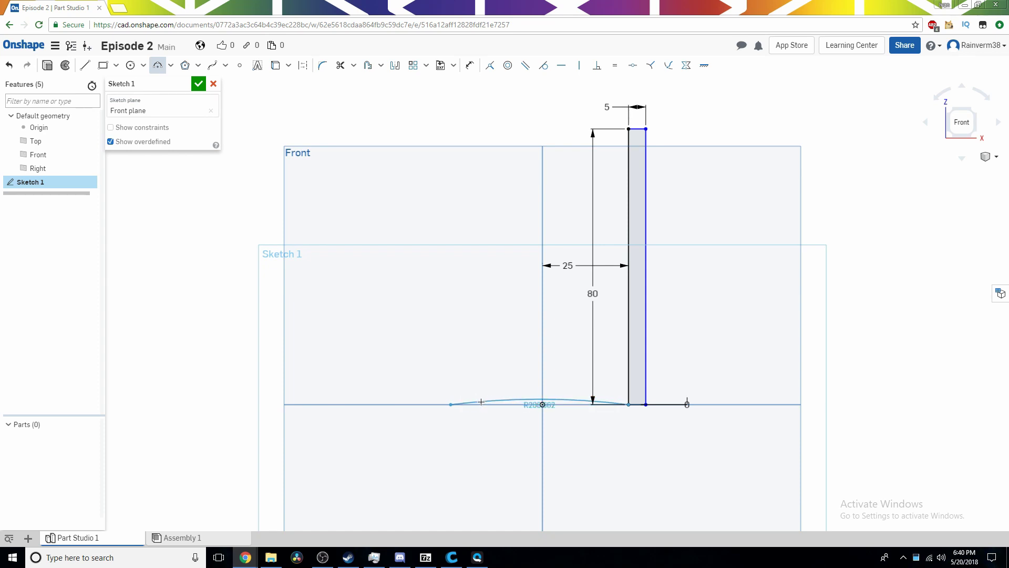
click(478, 401)
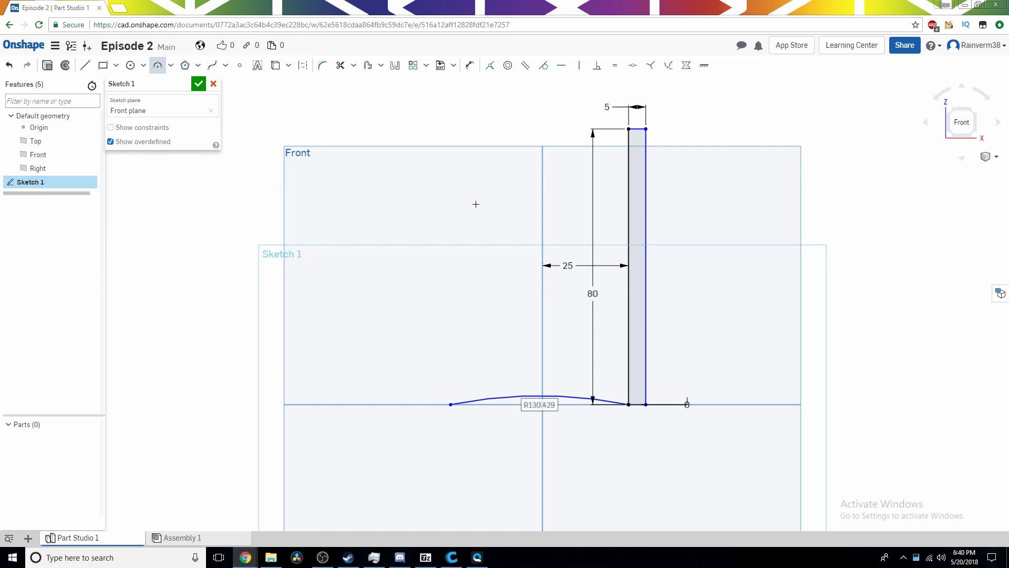
- Dimension the arc's left end 50 from the wall's inner edge
click(469, 65)
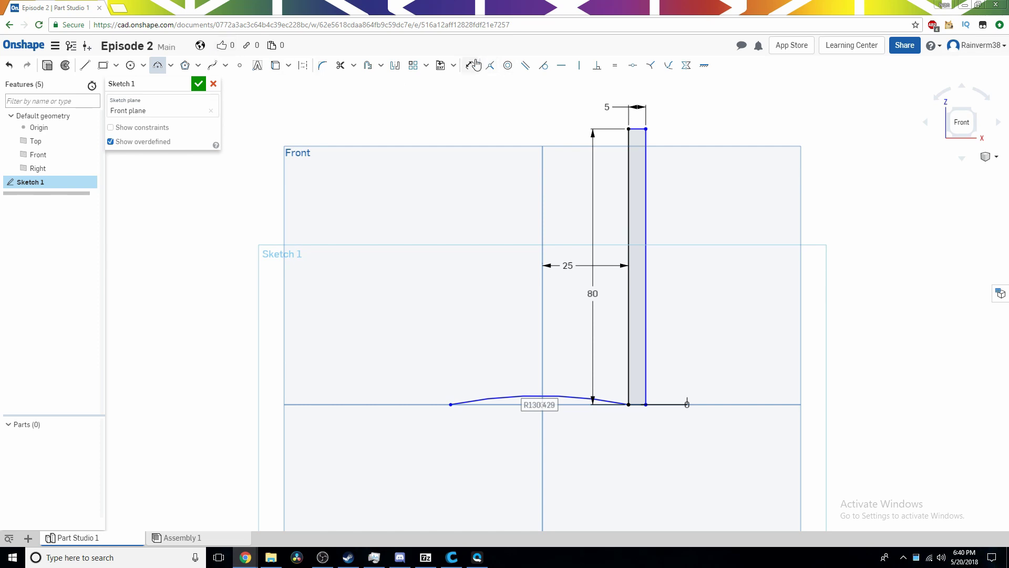
click(451, 404)
click(629, 342)
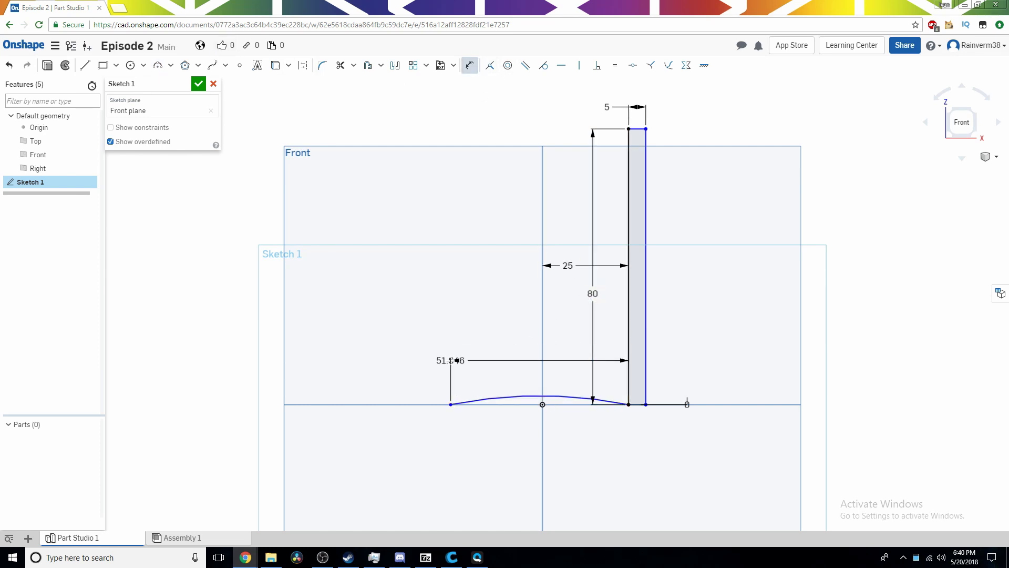
click(488, 357)
text(50)
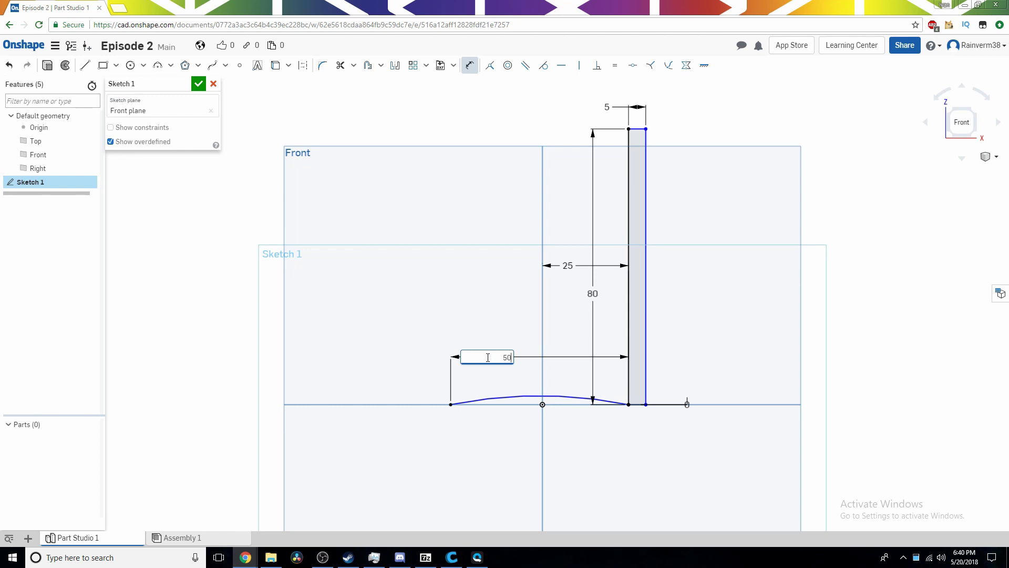
key(Return)
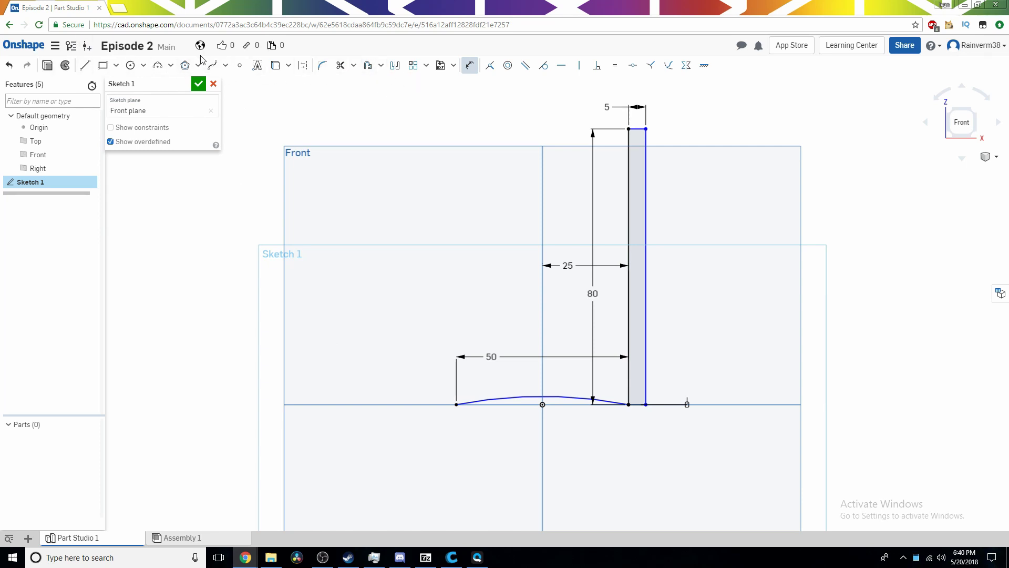
- Draw an upper 3-point arc from the wall's inner edge to the first arc's left end
click(157, 65)
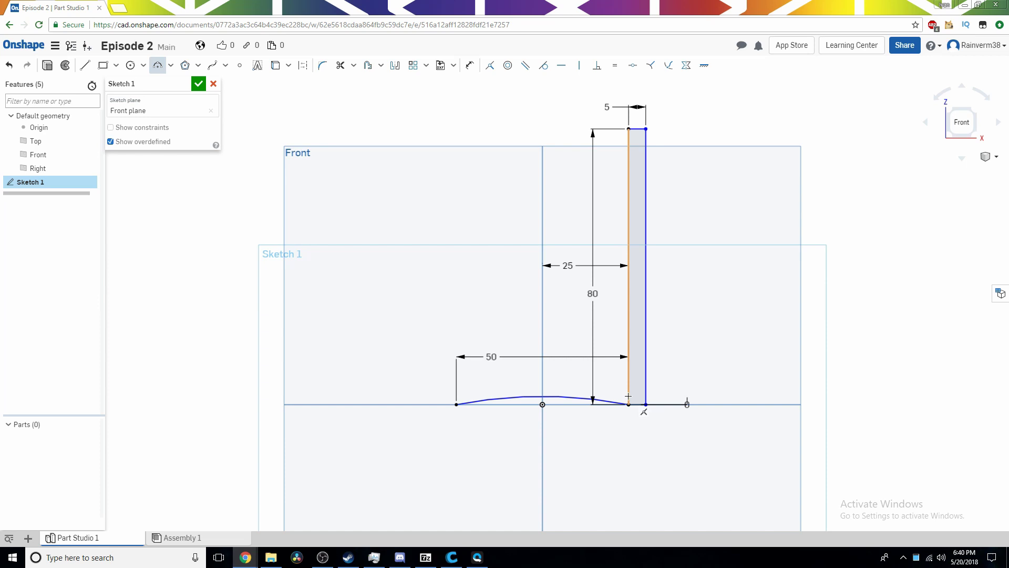
click(628, 379)
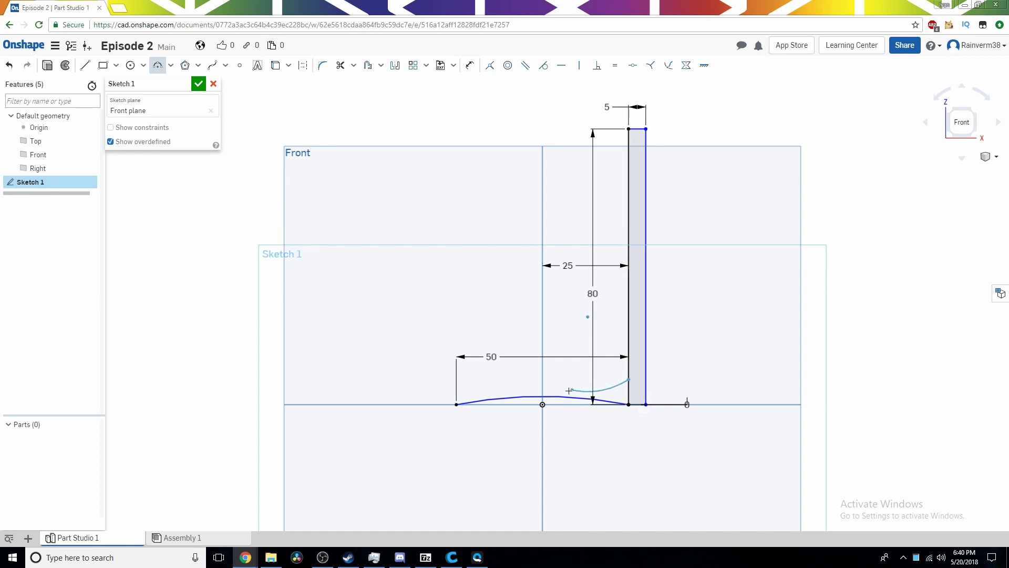
click(457, 369)
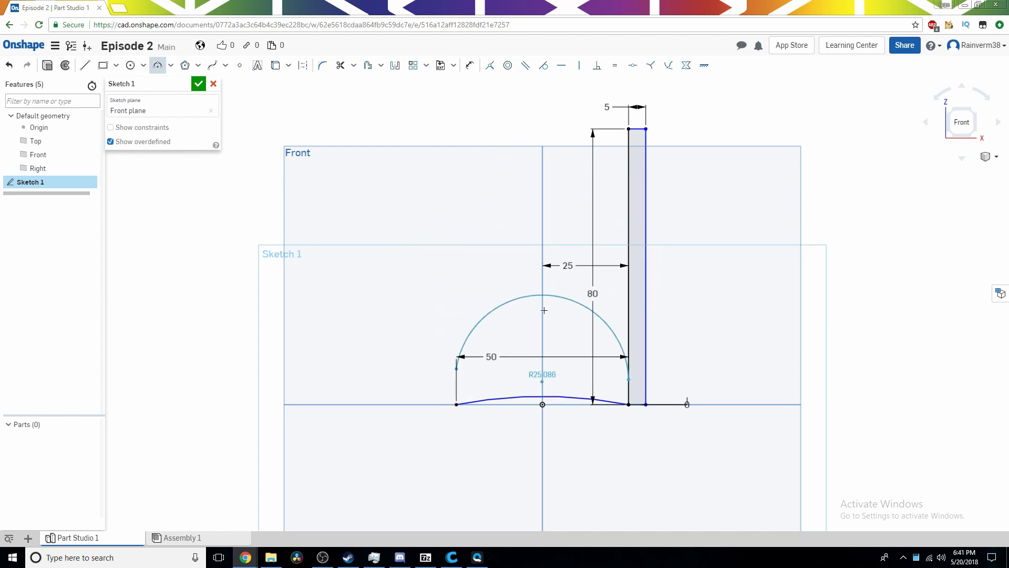
click(542, 391)
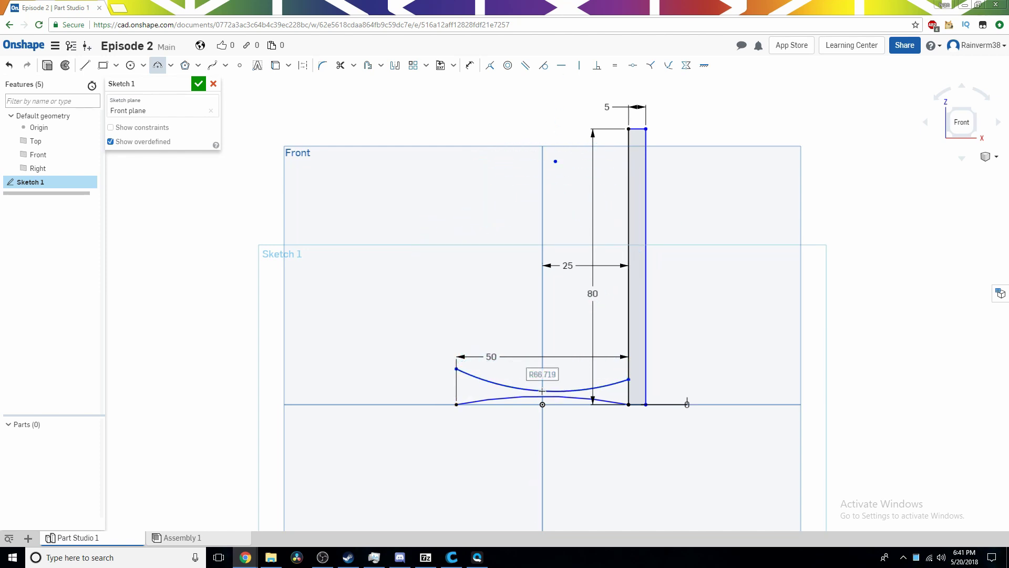
- Dimension the upper arc's right-end height above the baseline, settling on 6
click(471, 66)
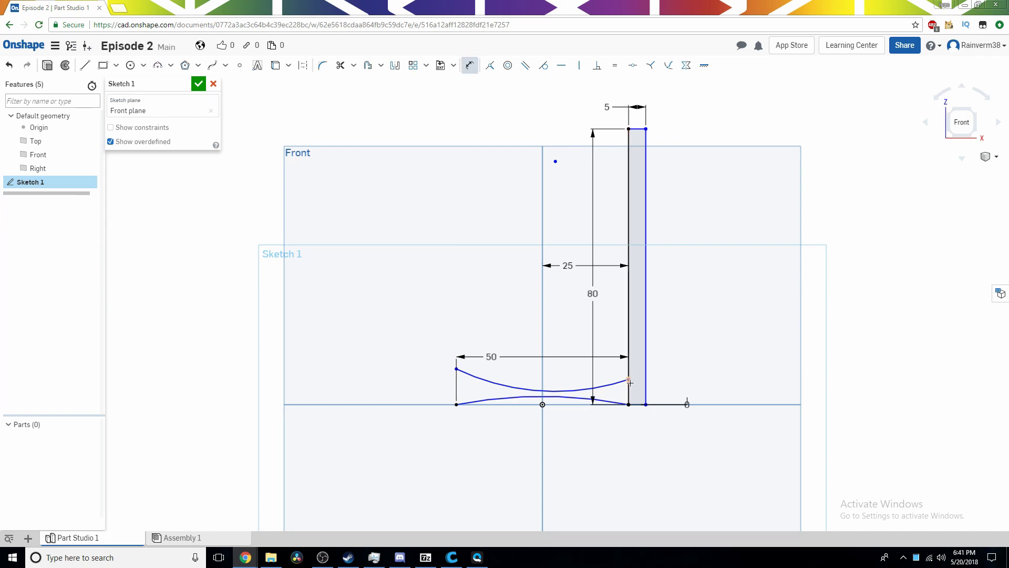
click(629, 405)
click(629, 379)
click(682, 332)
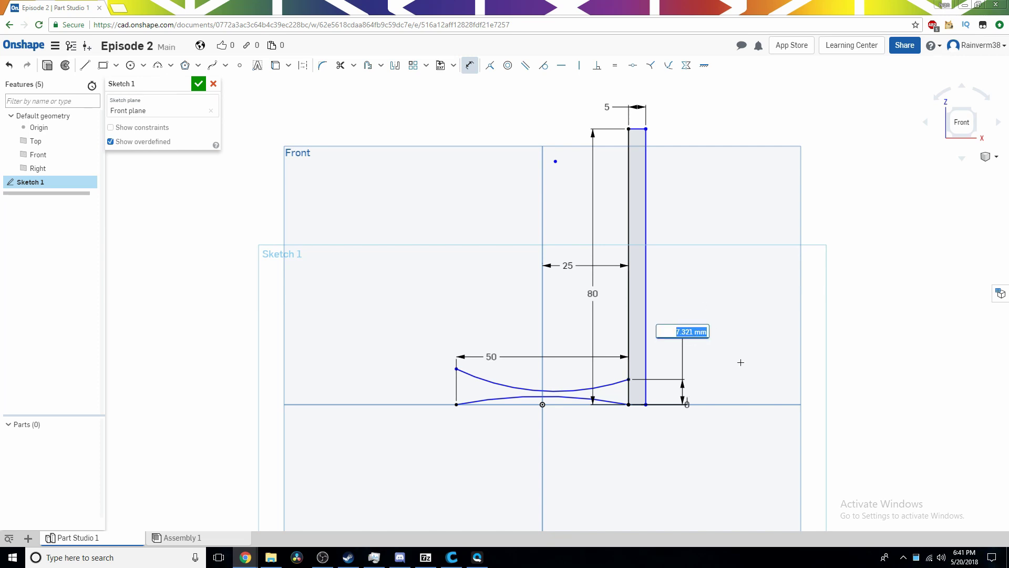
text(5)
key(Return)
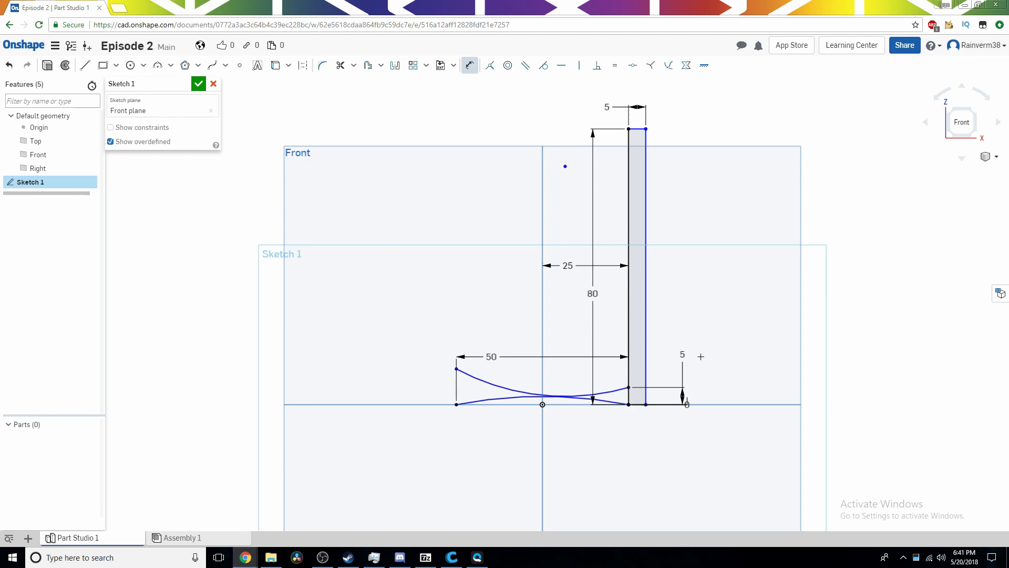
double_click(679, 354)
text(6)
key(Return)
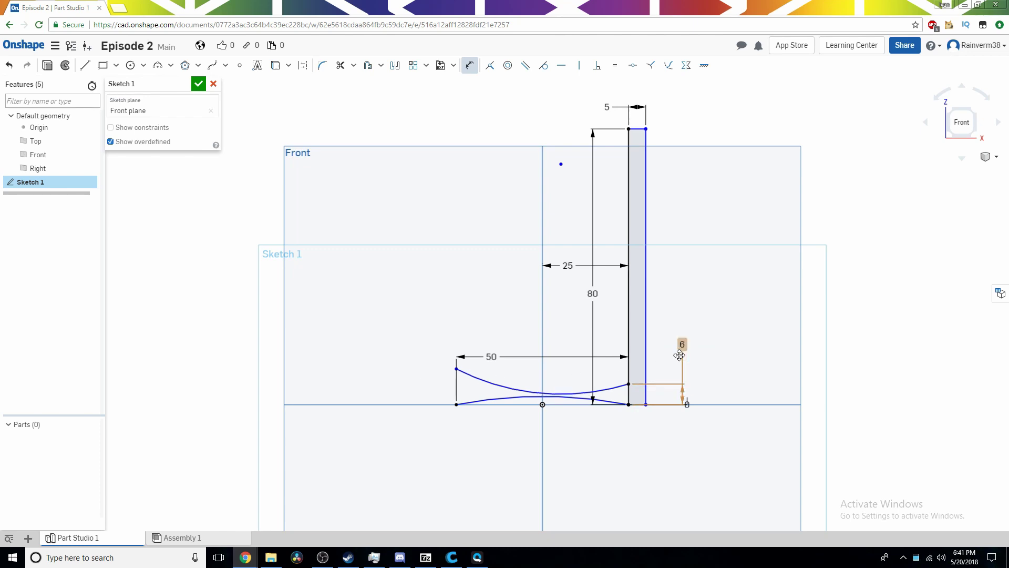
- Dimension the upper arc's left-end height above the baseline, ending at 7
click(457, 404)
click(442, 392)
text(6)
key(Return)
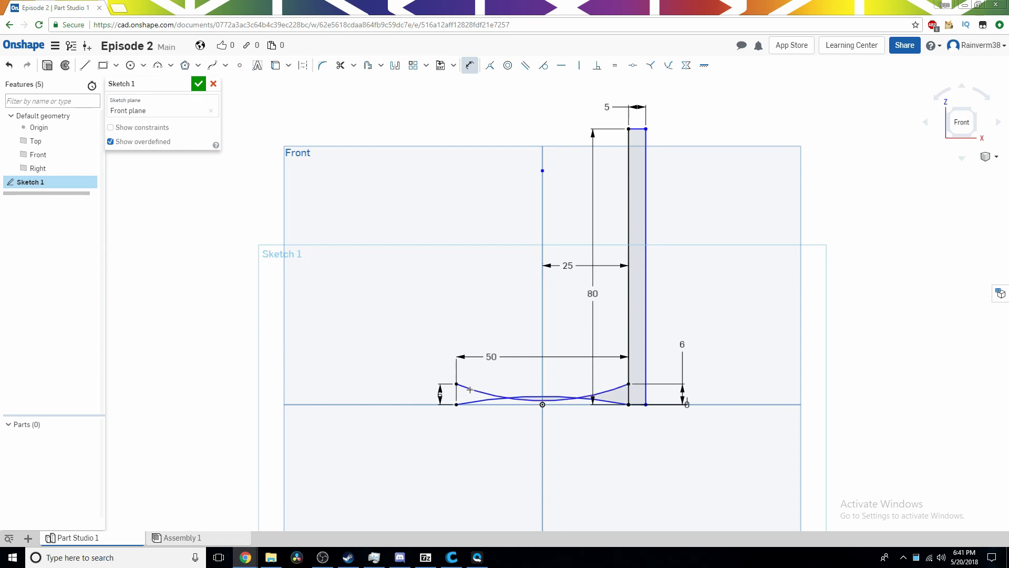
double_click(441, 393)
text(7)
key(Return)
- Change the right-end height dimension to 7
double_click(682, 345)
key(Escape)
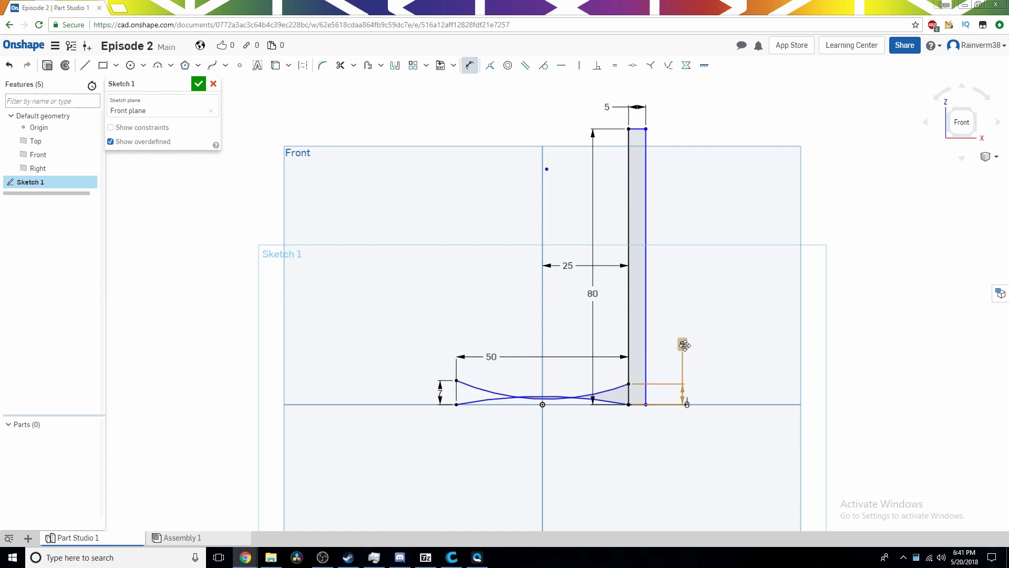
double_click(684, 345)
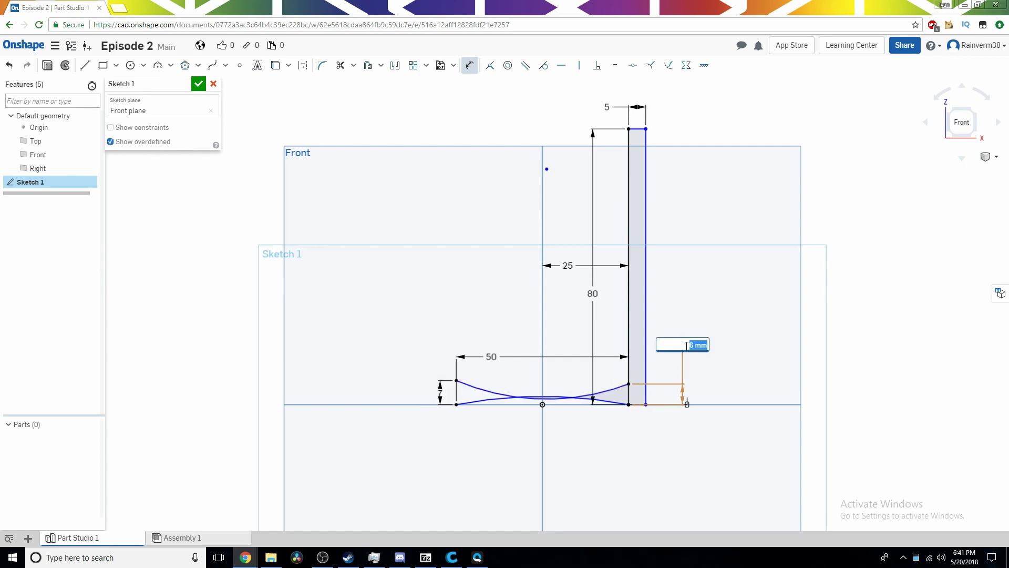
text(7)
key(Return)
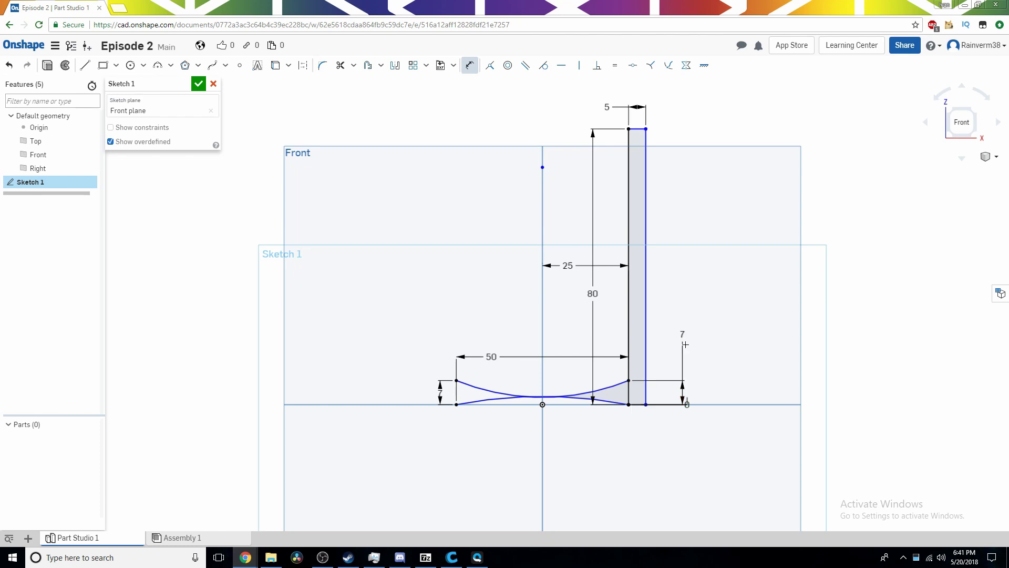
- Change both upper-arc end height dimensions from 7 to 8
right_drag(614, 407, 678, 380)
click(967, 112)
scroll(633, 333, up, 5)
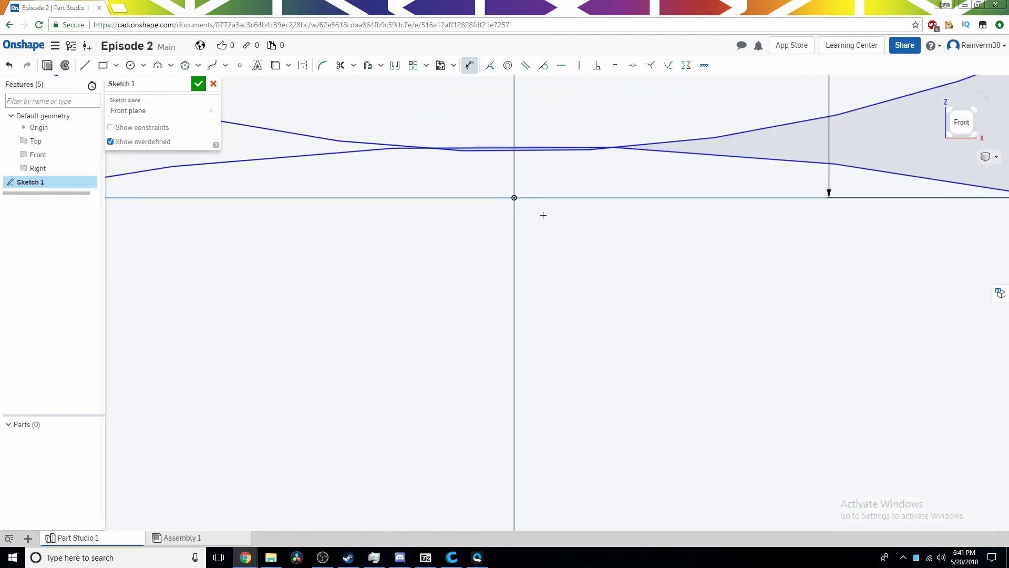
scroll(540, 291, down, 3)
click(410, 289)
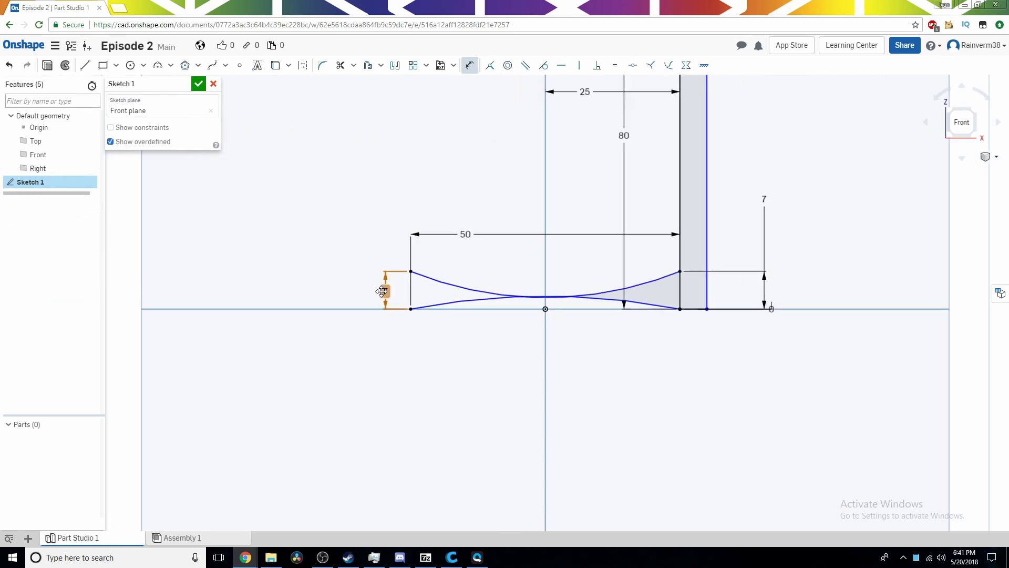
click(382, 292)
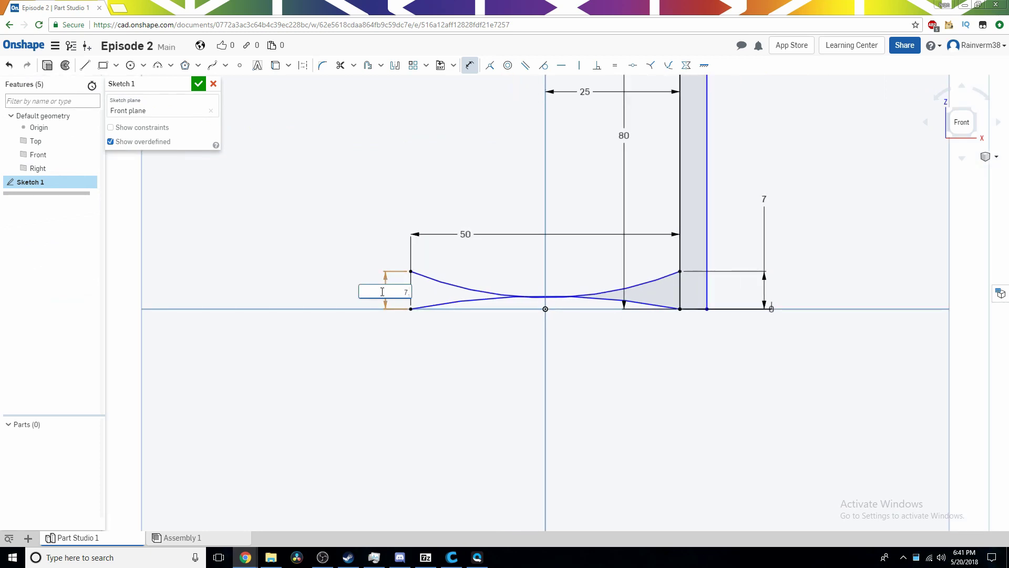
text(8)
key(Return)
double_click(765, 200)
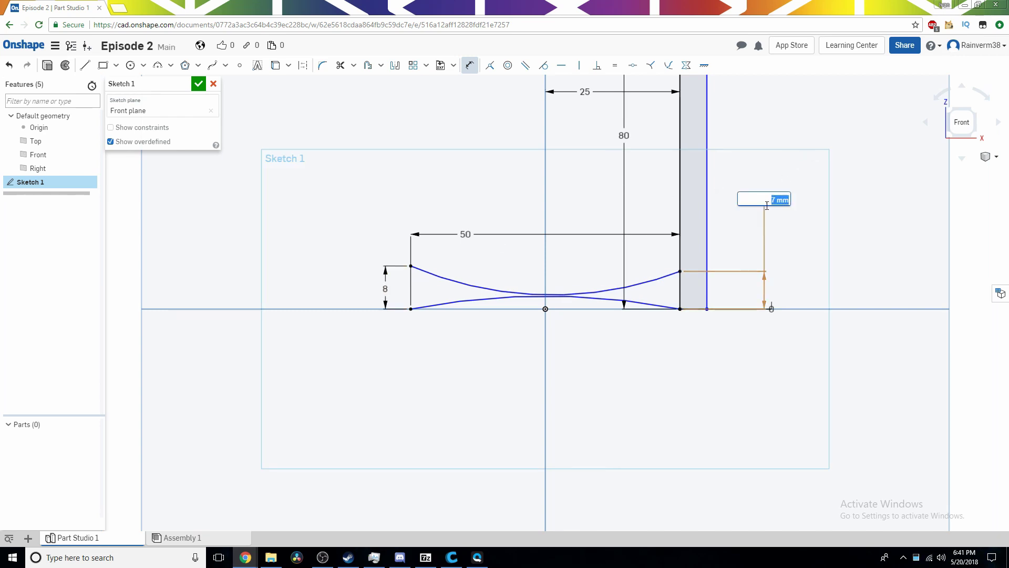
text(8)
key(Return)
- Zoom in and out to inspect the deepened base profile
scroll(578, 281, up, 5)
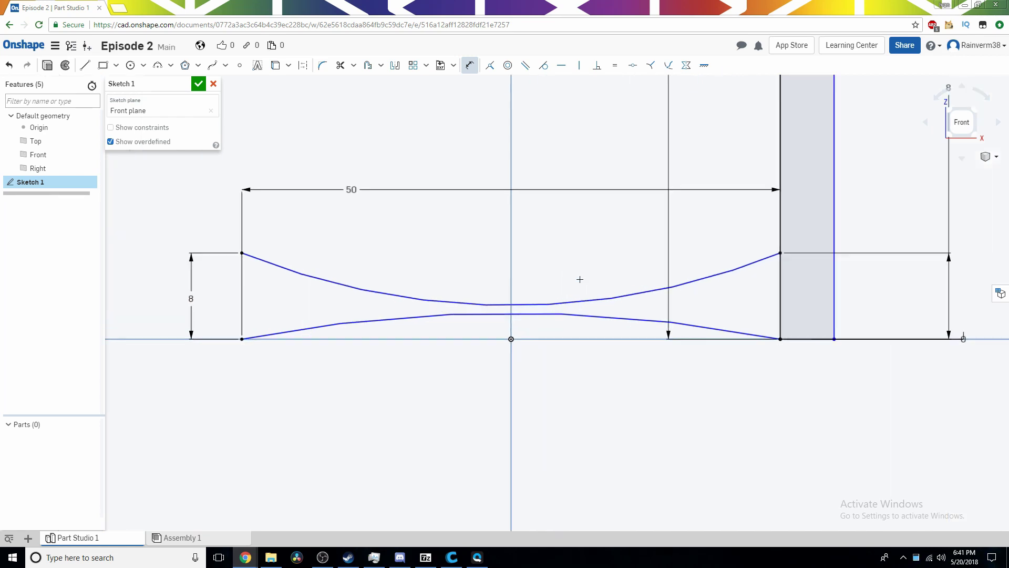
scroll(585, 275, down, 7)
scroll(525, 252, up, 1)
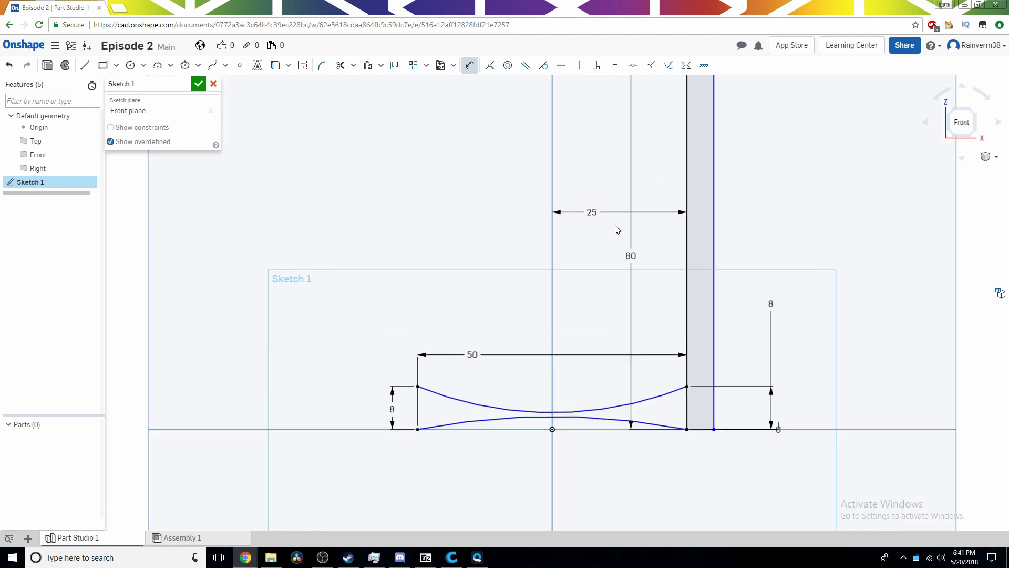
scroll(608, 243, down, 5)
scroll(547, 331, up, 5)
scroll(608, 275, up, 4)
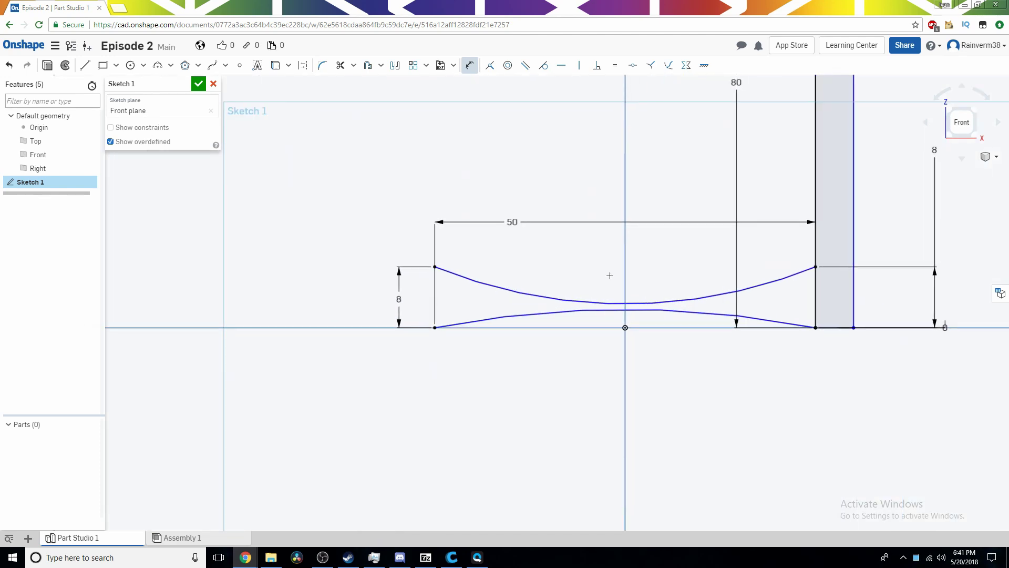
scroll(525, 320, down, 4)
scroll(524, 335, up, 1)
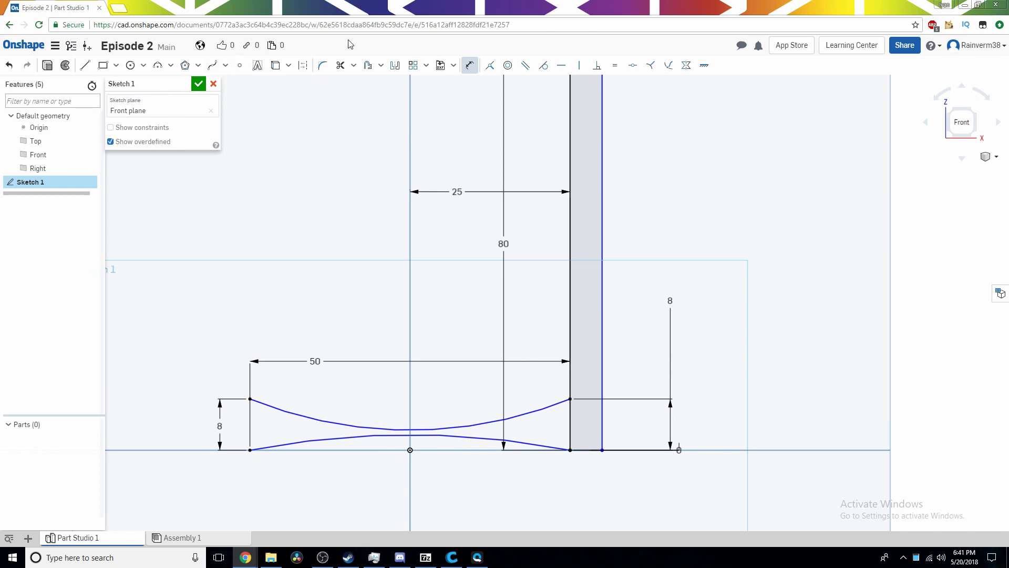
- Try starting a line on the lower curve at the axis, cancelling the false starts
click(85, 65)
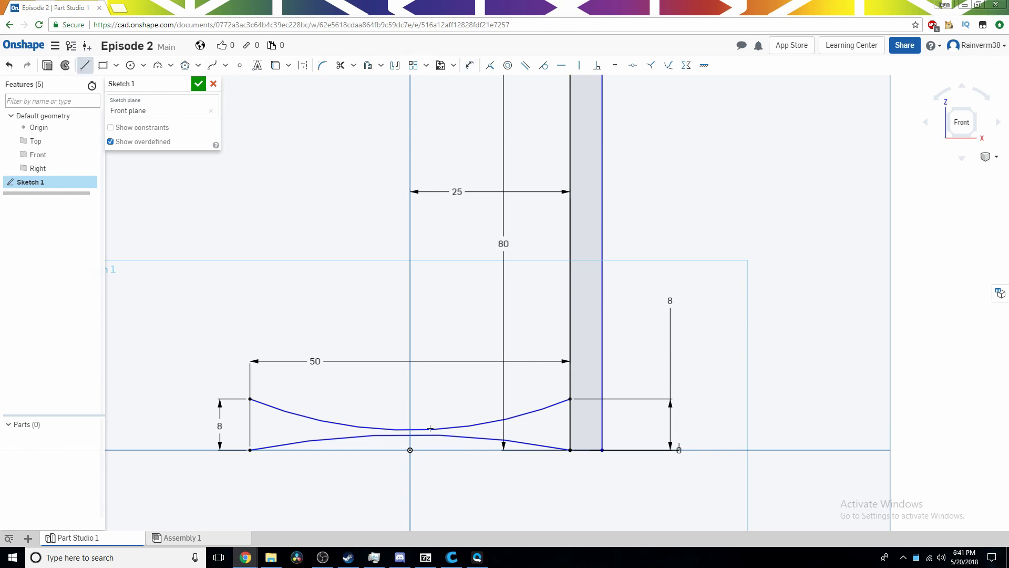
click(411, 435)
scroll(392, 360, down, 1)
scroll(379, 108, down, 1)
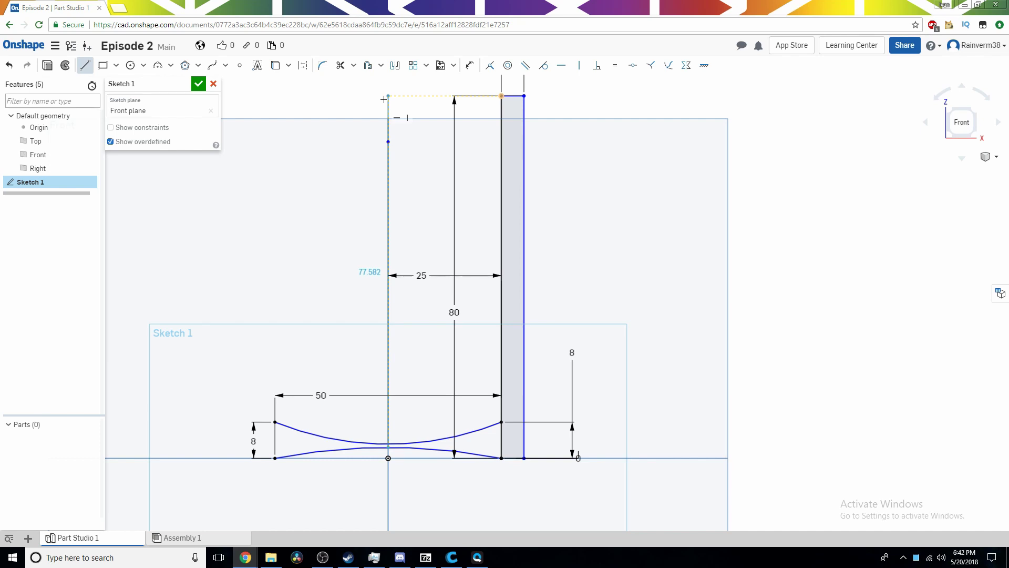
scroll(387, 436, down, 1)
scroll(342, 374, up, 4)
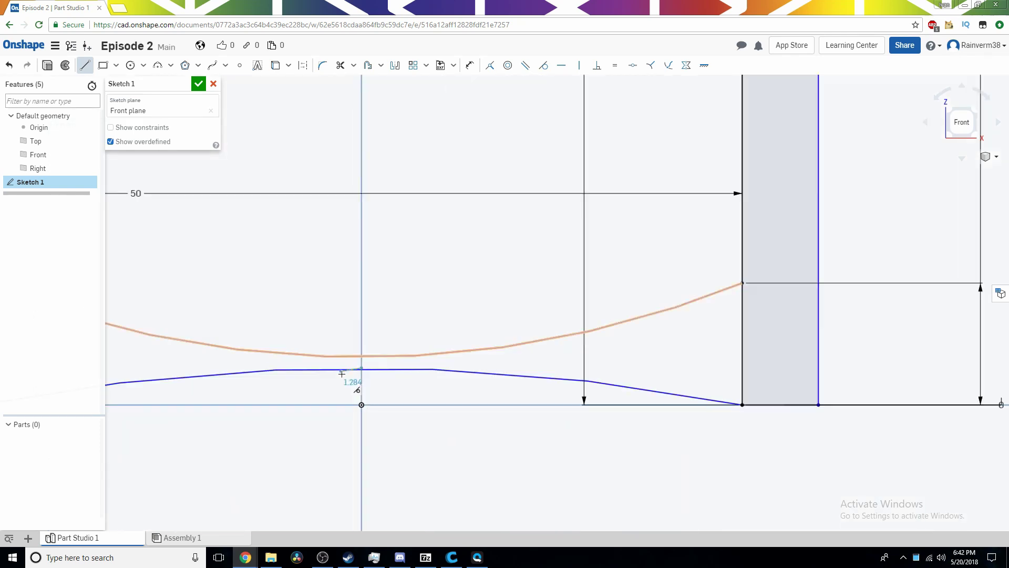
scroll(347, 368, up, 3)
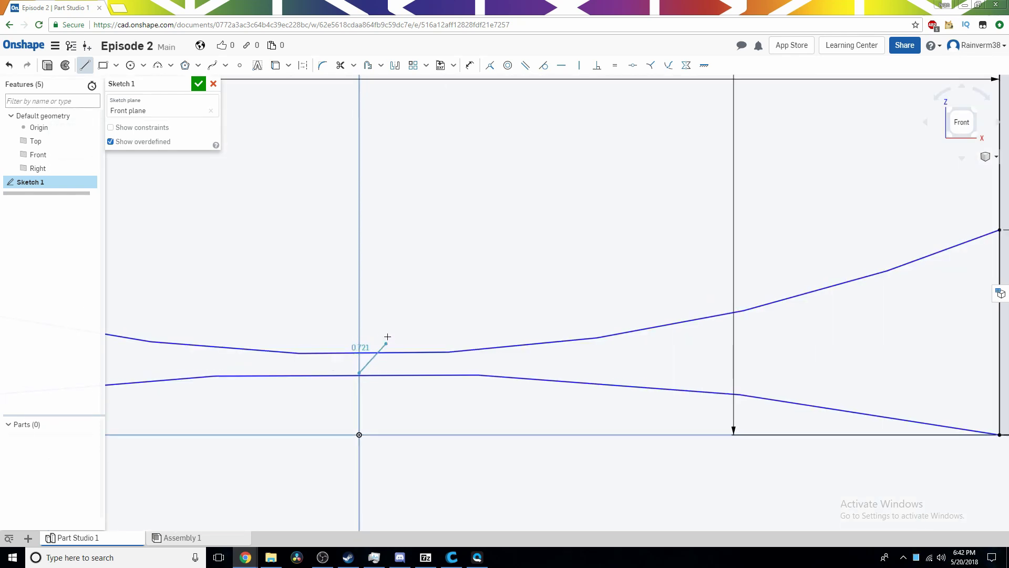
key(Escape)
key(l)
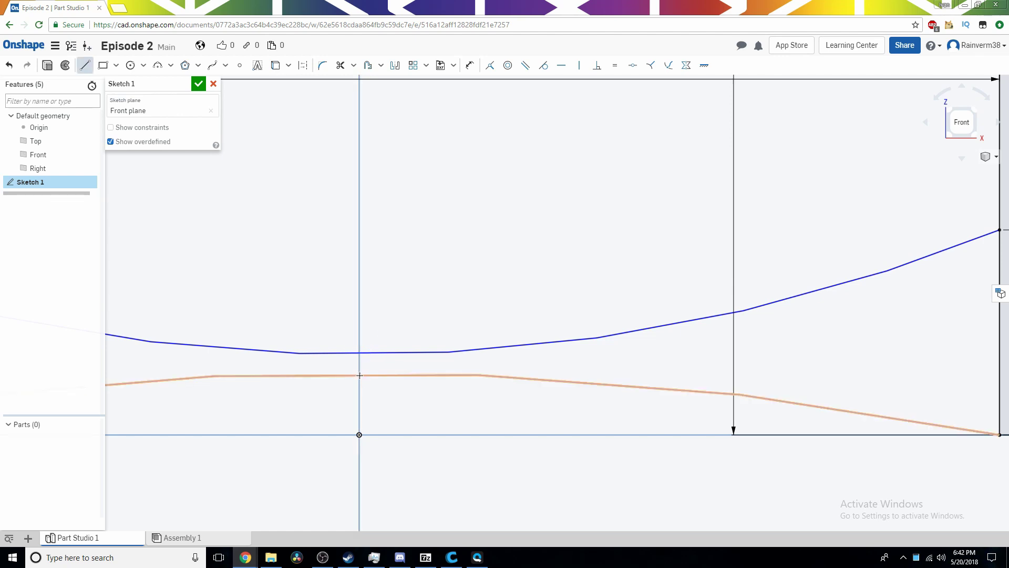
click(359, 374)
key(Escape)
- Draw a line on the axis from the lower curve to the upper curve, closing the bottom
key(l)
click(359, 375)
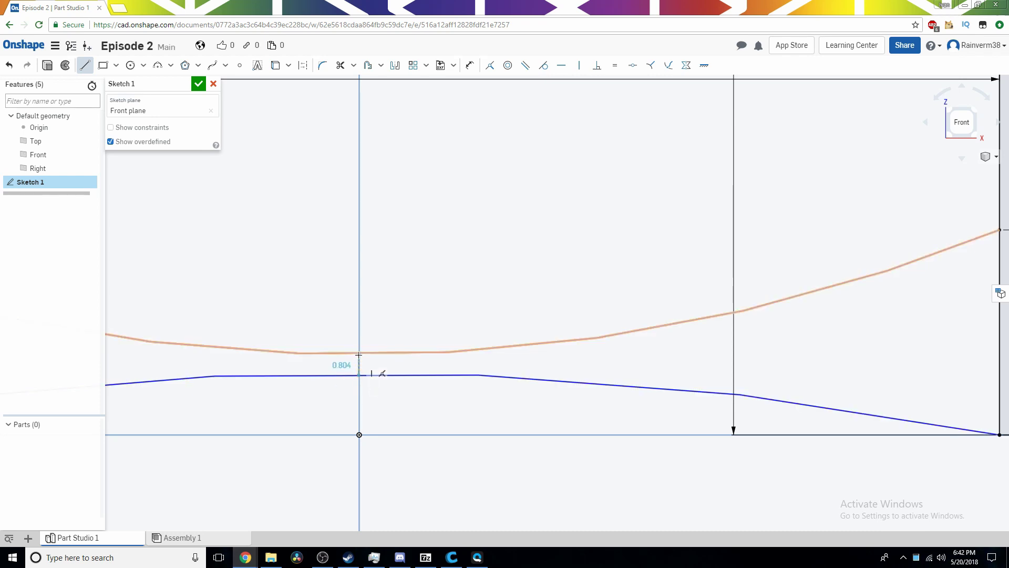
click(359, 355)
key(Escape)
scroll(321, 385, down, 3)
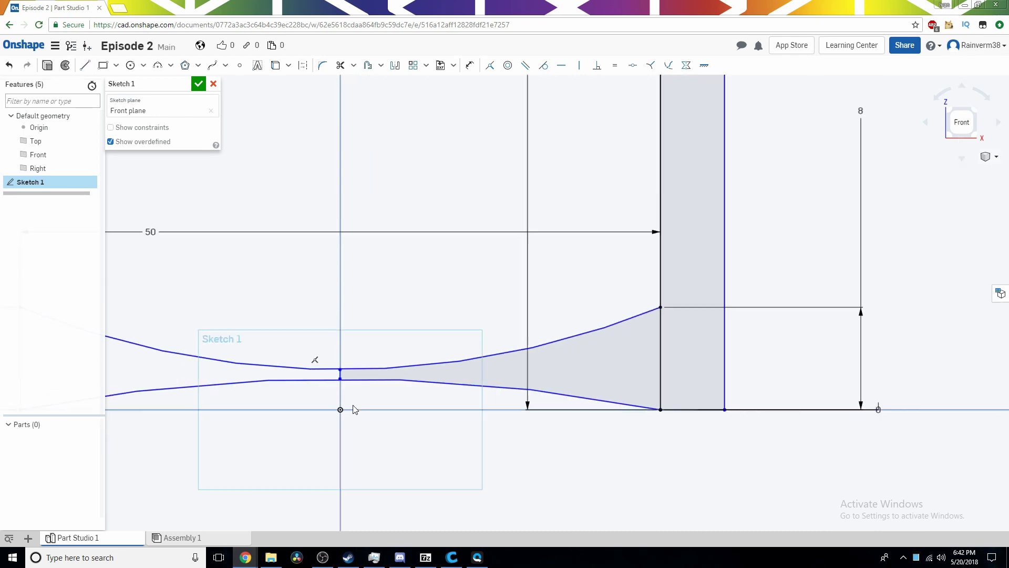
scroll(354, 409, down, 1)
scroll(547, 373, down, 4)
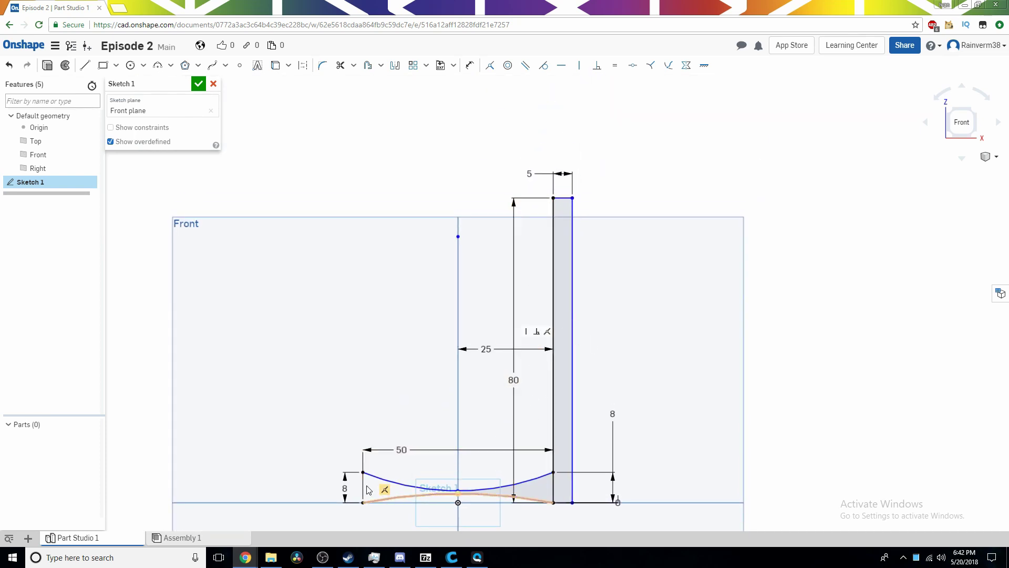
- Start a Revolve and select the flared base and wall regions
scroll(431, 473, up, 2)
scroll(469, 452, down, 1)
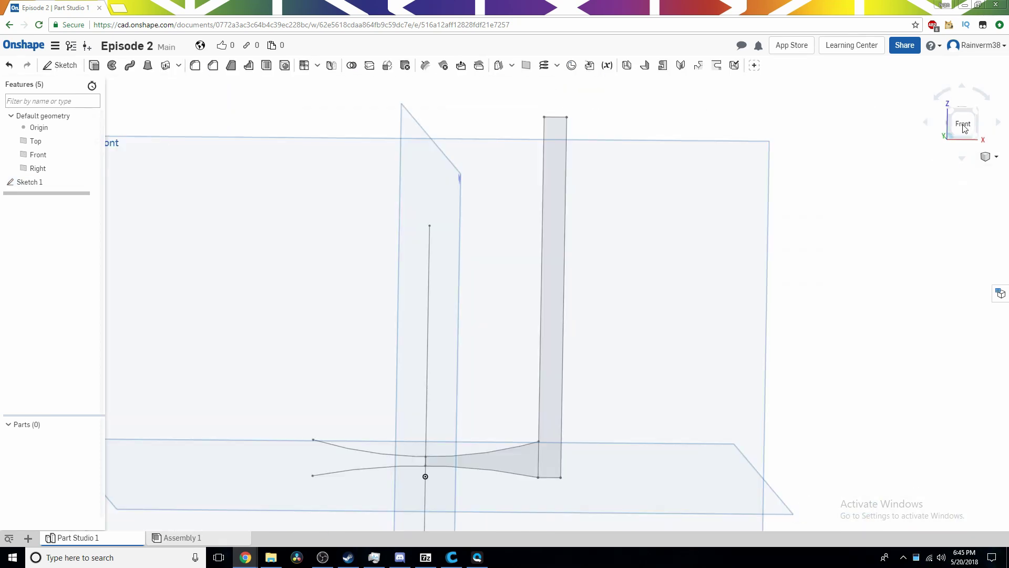
scroll(649, 205, up, 3)
scroll(652, 198, down, 5)
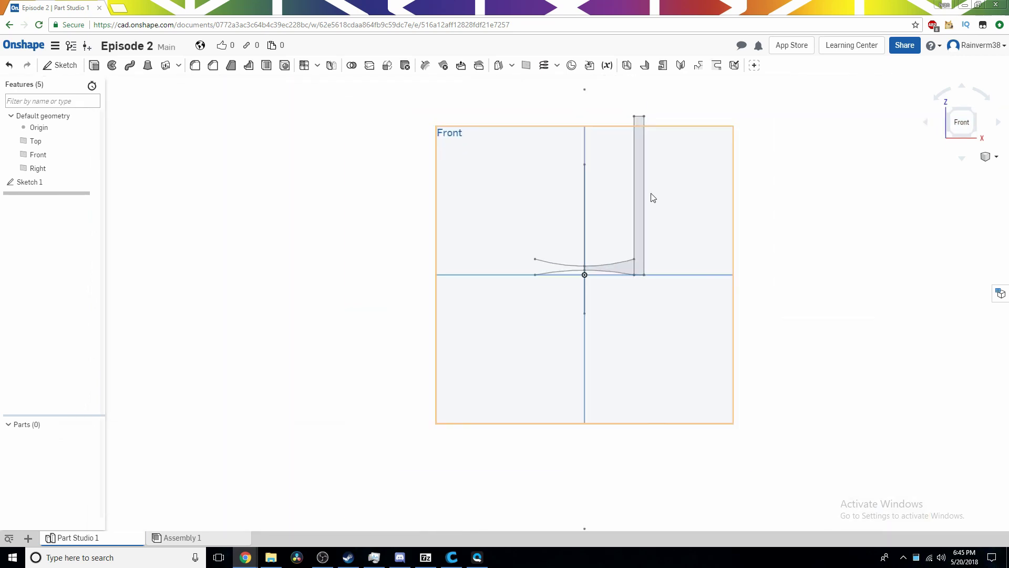
scroll(677, 248, up, 4)
scroll(674, 248, up, 4)
scroll(647, 258, down, 6)
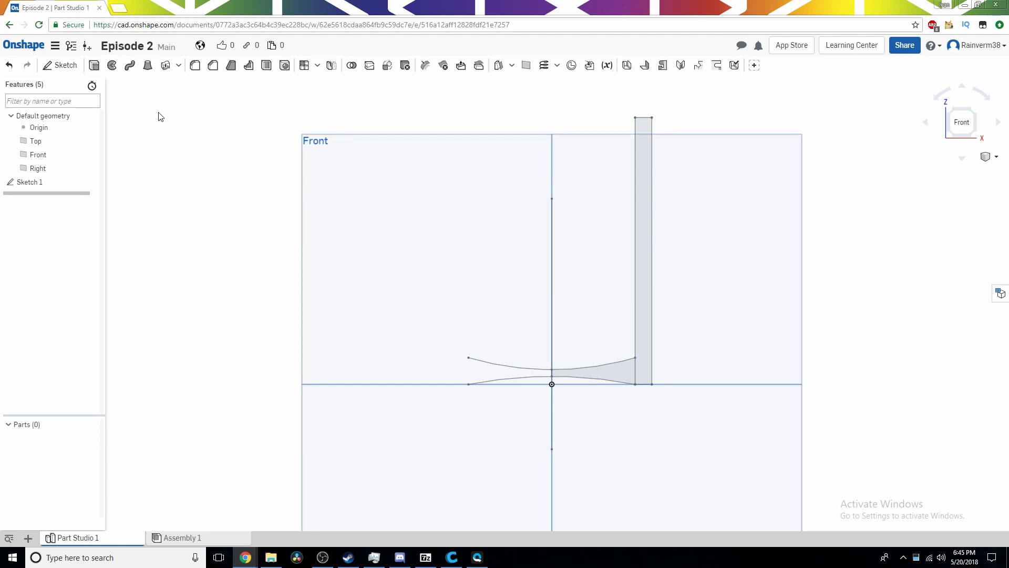
click(112, 66)
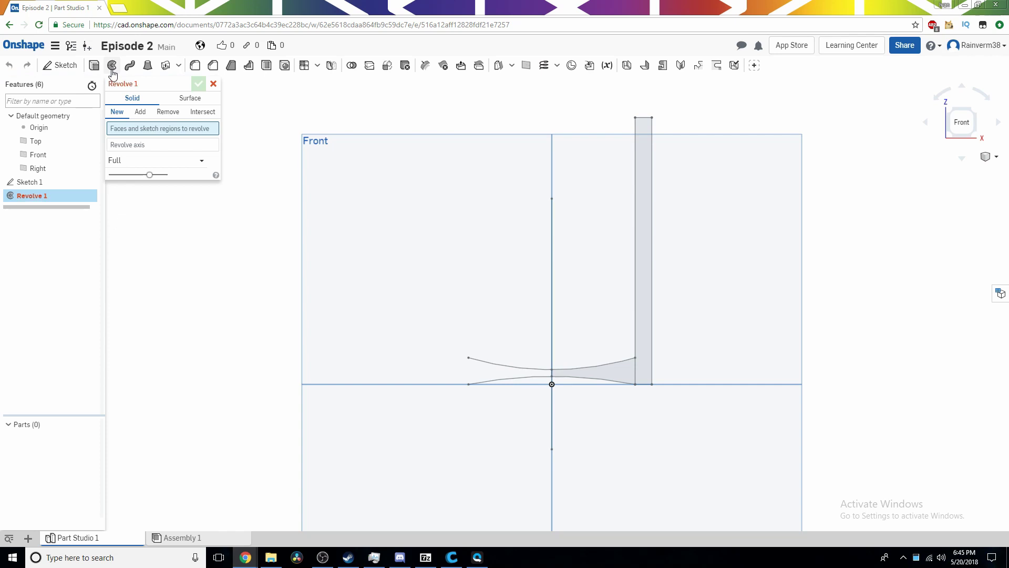
click(620, 370)
click(640, 329)
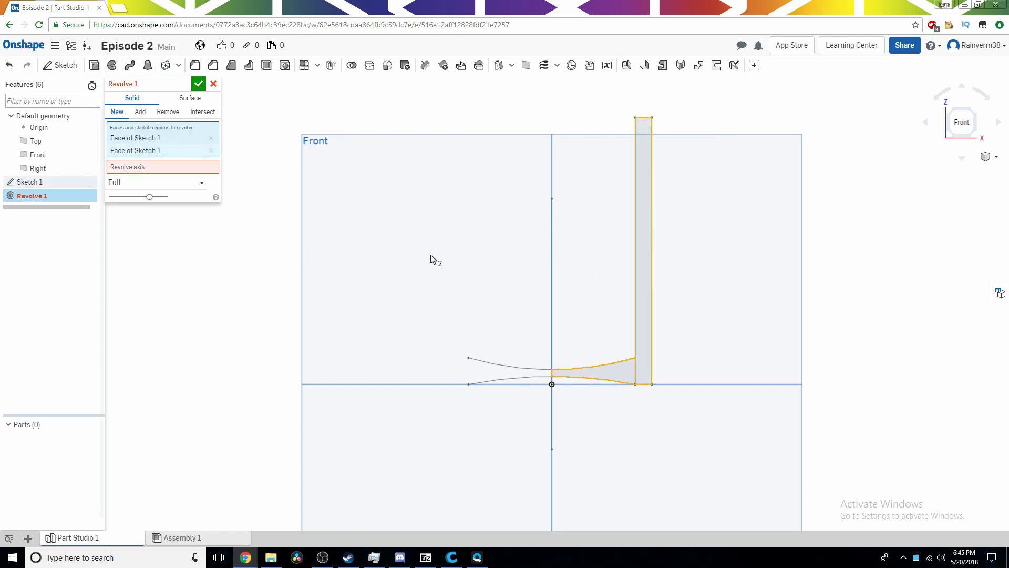
- Set the vertical centre line as the revolve axis
scroll(525, 247, up, 3)
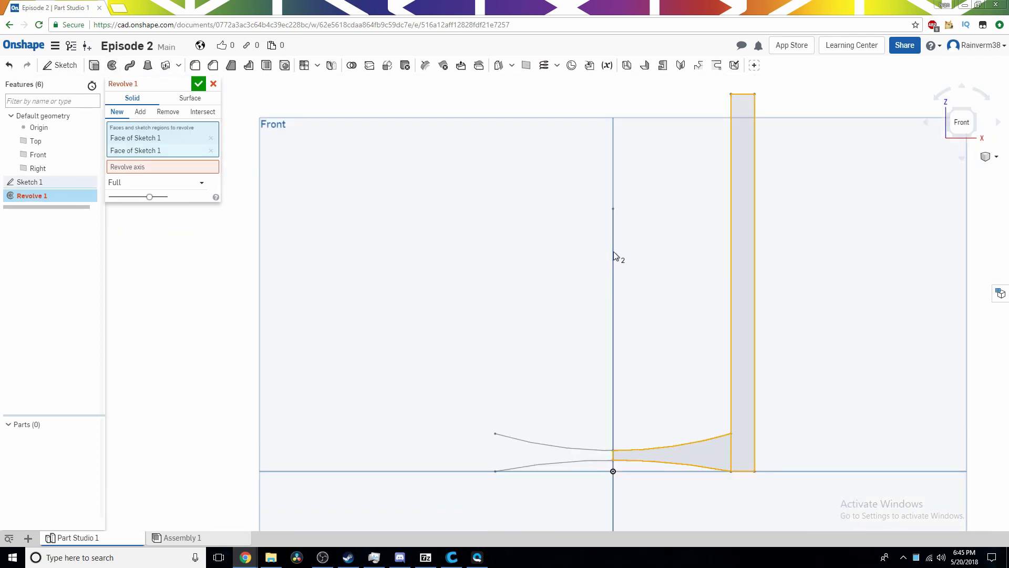
click(154, 167)
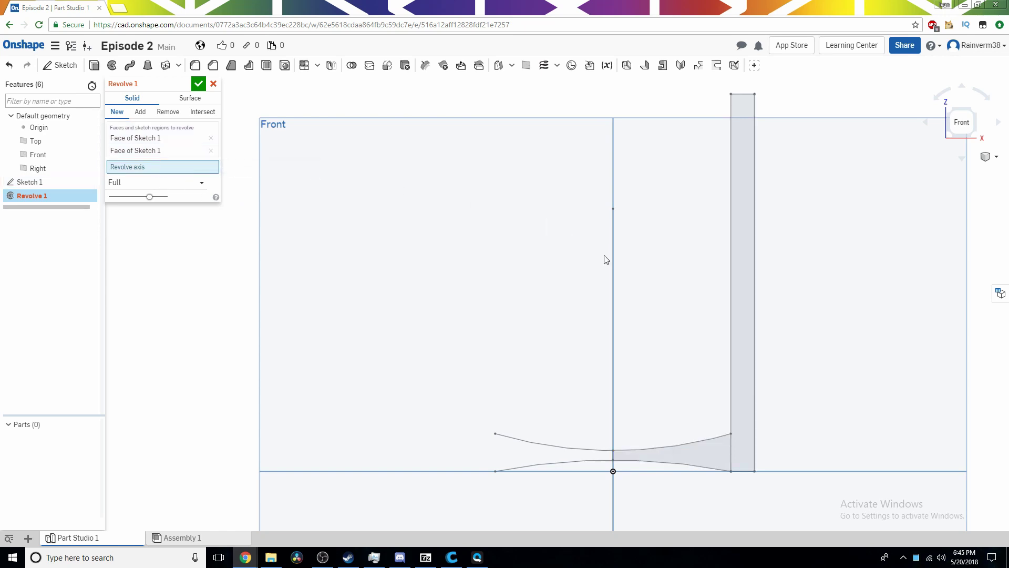
key(f)
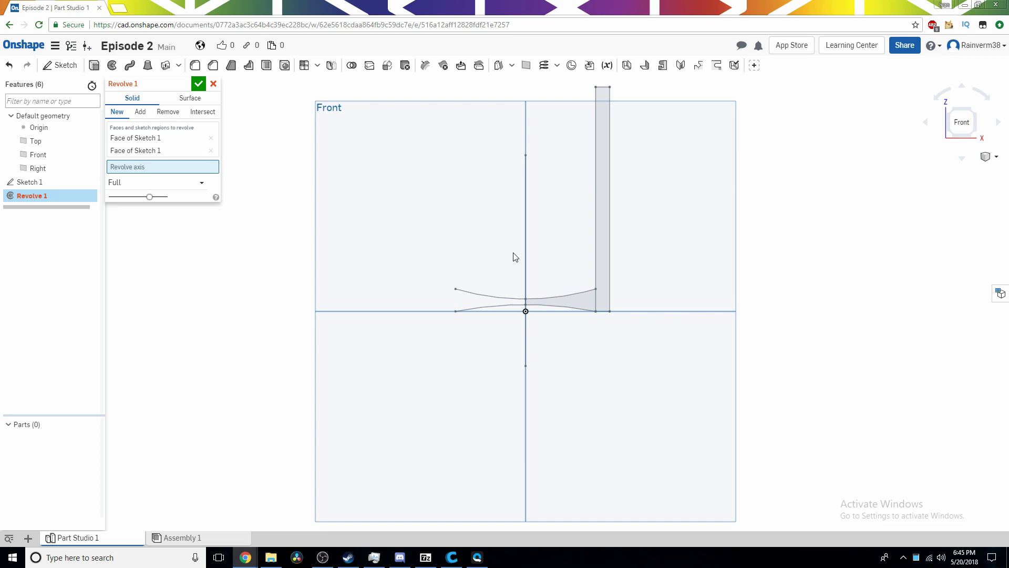
click(527, 218)
mouse_move(536, 219)
right_down()
mouse_move(544, 395)
mouse_move(548, 245)
mouse_move(502, 216)
mouse_move(470, 240)
mouse_move(474, 323)
right_up()
click(198, 84)
scroll(279, 248, up, 6)
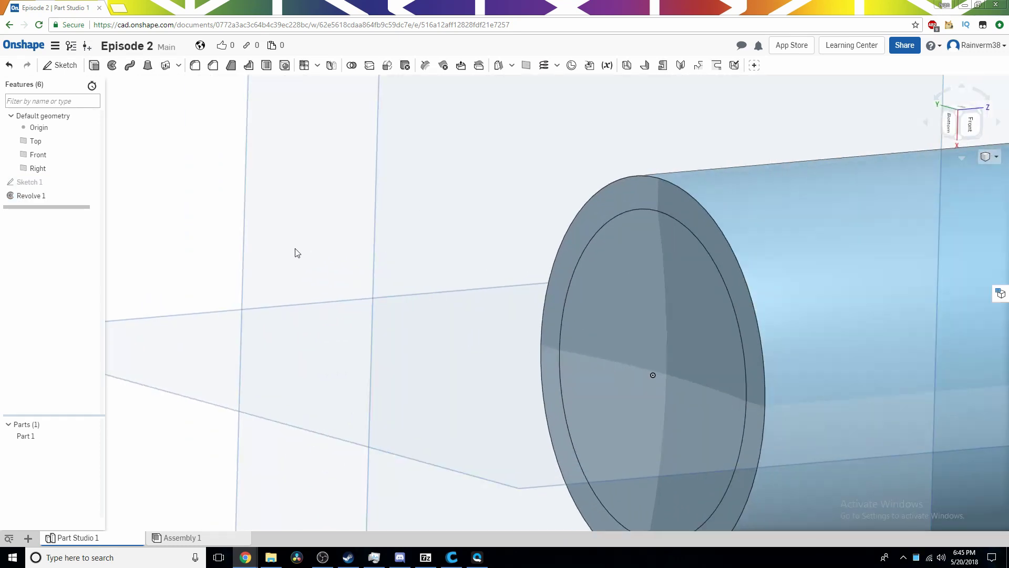
right_drag(294, 252, 539, 171)
click(959, 123)
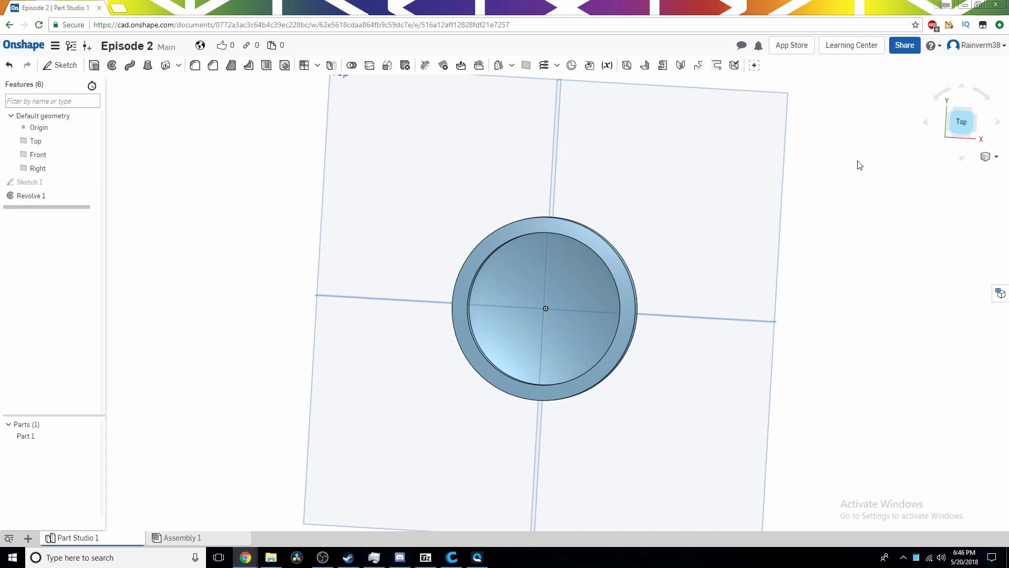
right_drag(855, 162, 778, 263)
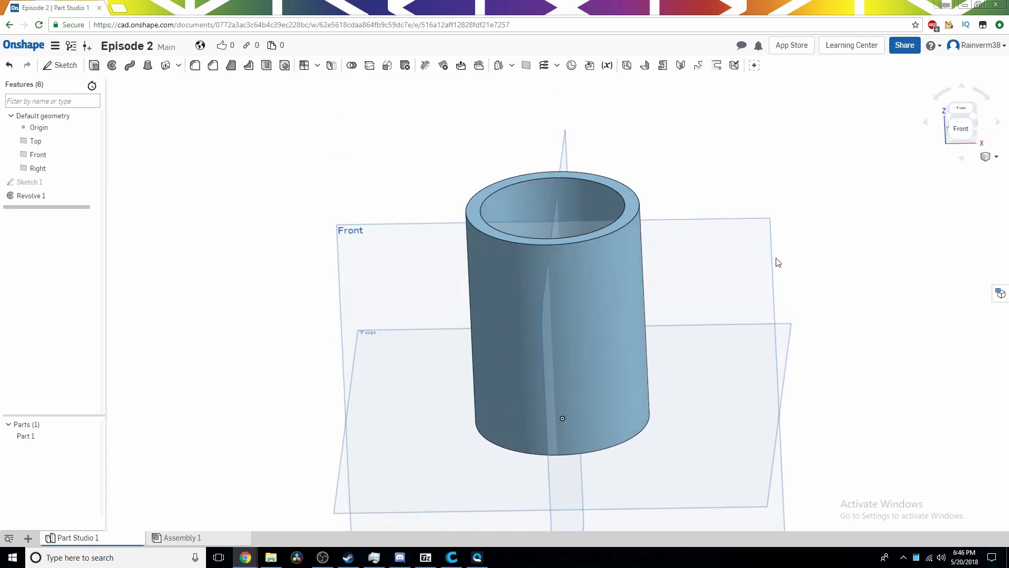
click(969, 120)
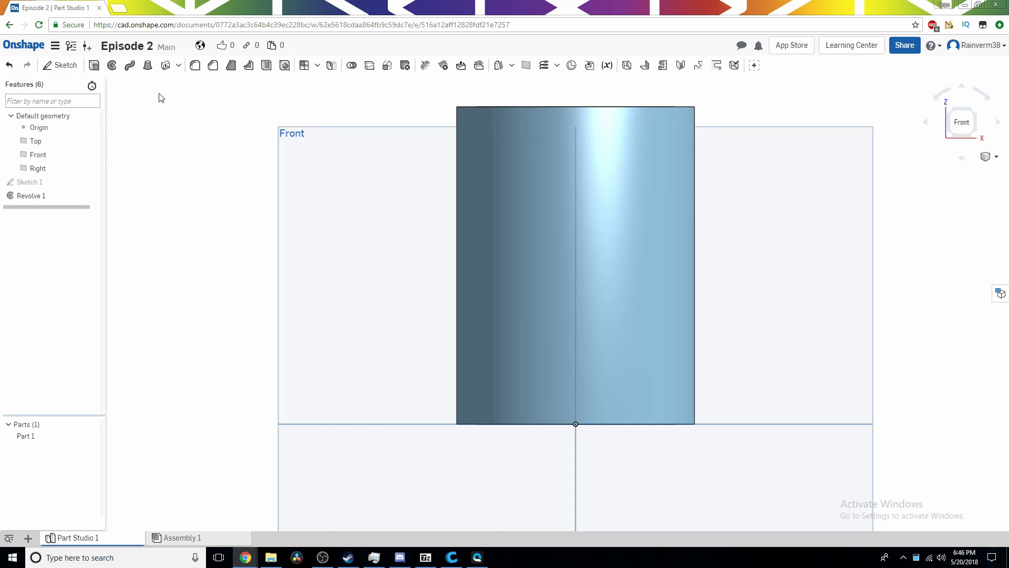
- Start a fillet and select the rim face and outer side face
click(195, 65)
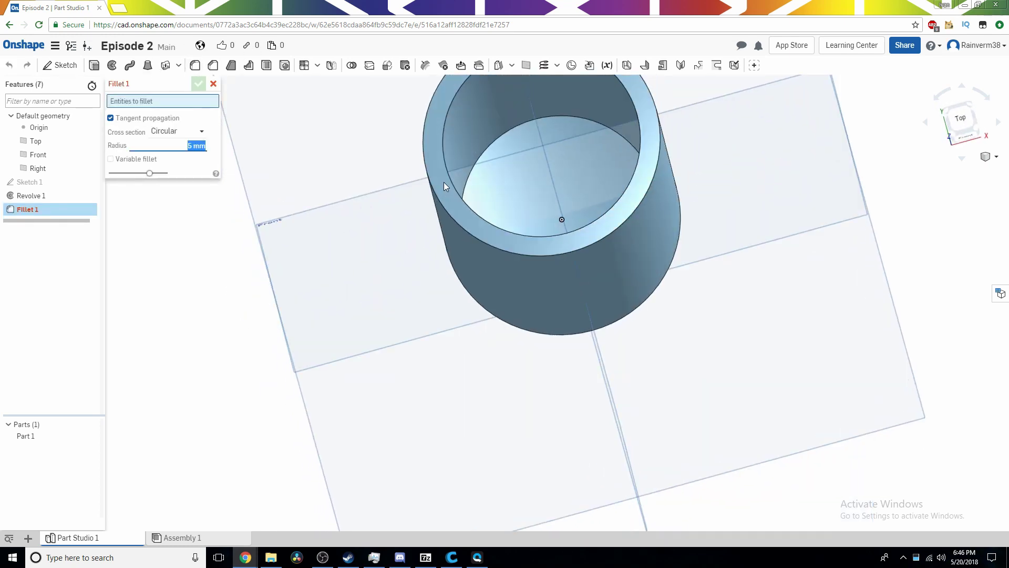
click(535, 226)
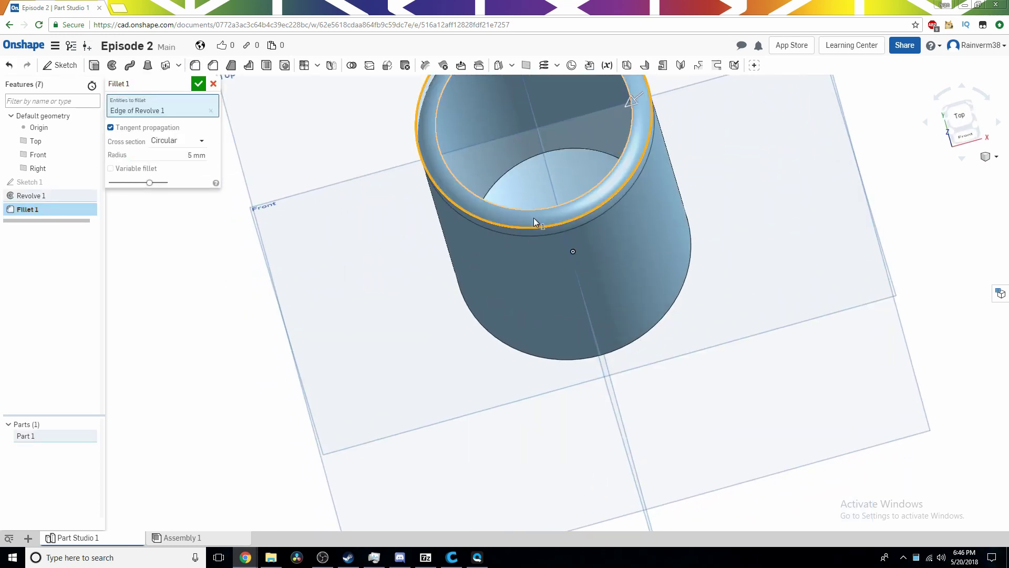
click(524, 212)
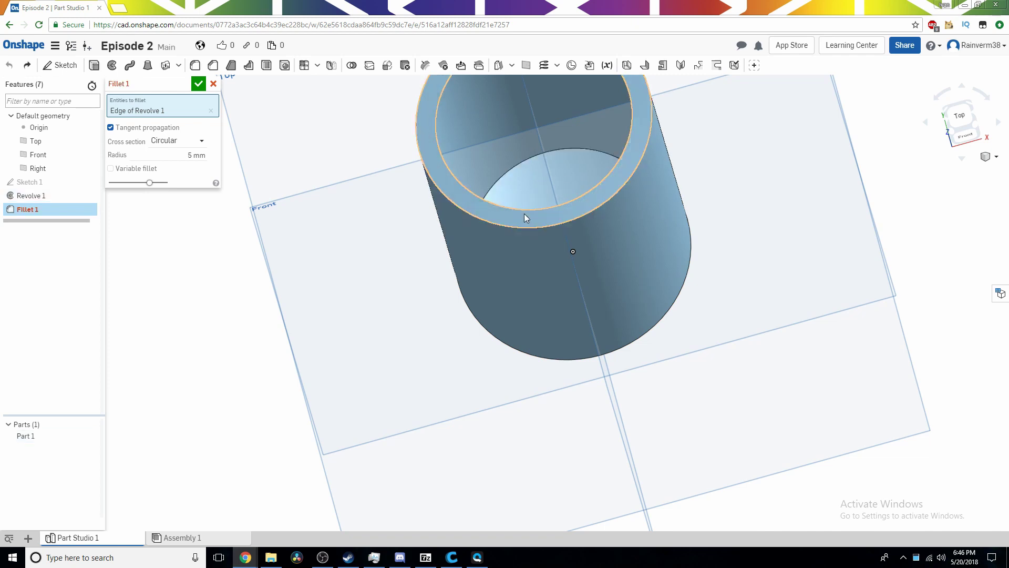
mouse_move(524, 214)
right_down()
mouse_move(528, 226)
mouse_move(531, 156)
mouse_move(535, 227)
right_up()
click(532, 216)
click(534, 229)
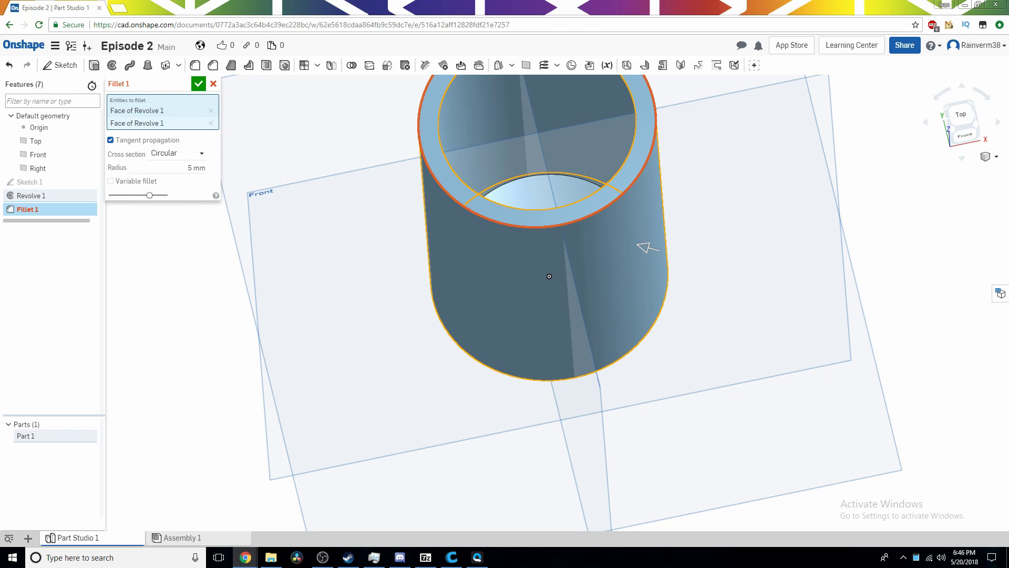
- Deselect both faces, cancel the trial fillet, and begin a new Fillet
click(544, 259)
click(539, 217)
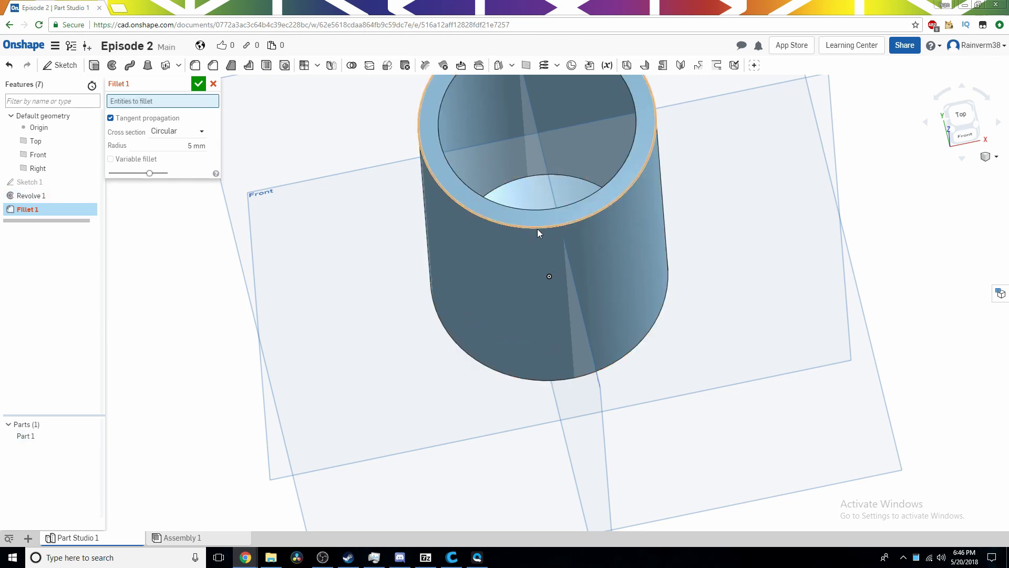
right_drag(537, 229, 312, 146)
click(214, 84)
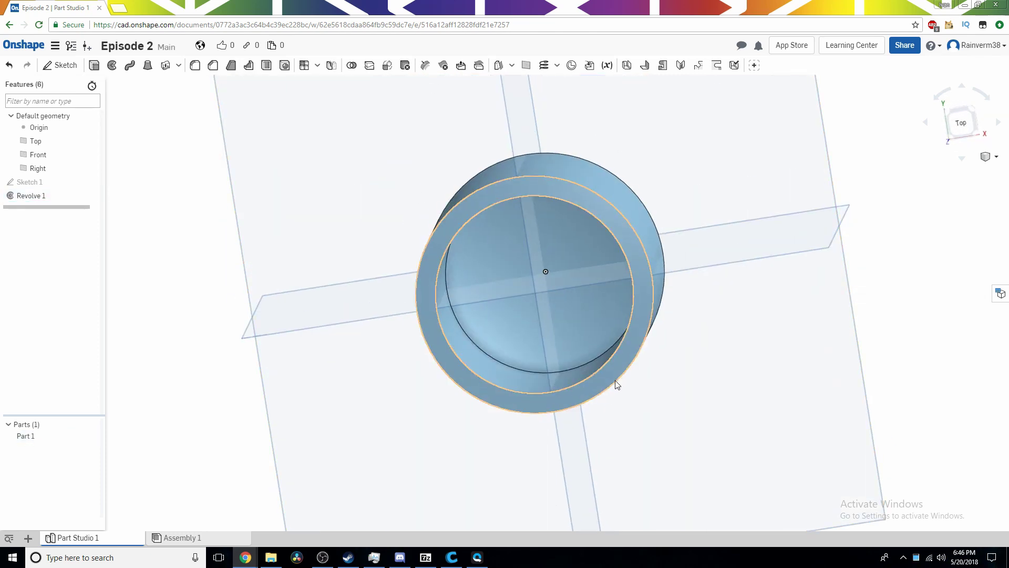
right_drag(615, 380, 621, 216)
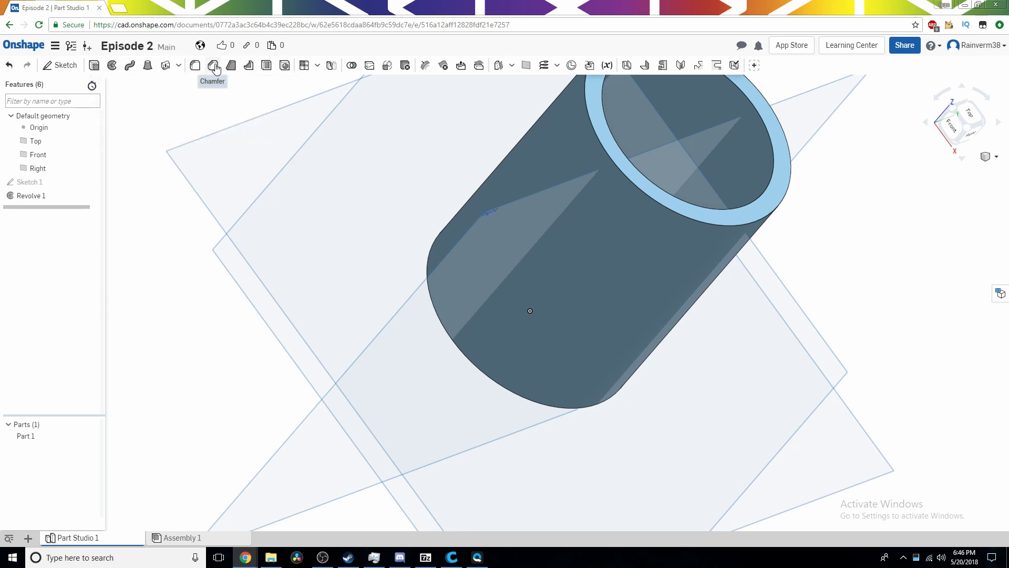
click(195, 65)
right_drag(578, 420, 602, 347)
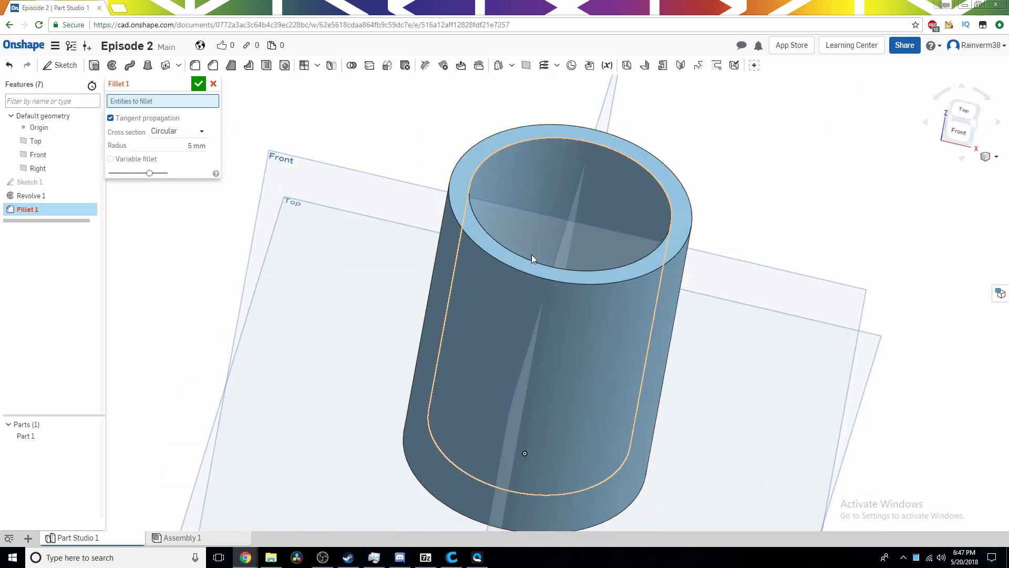
- Select the top ring face and set the fillet radius to 2 mm after trying 3 mm
click(507, 273)
right_drag(342, 326, 326, 345)
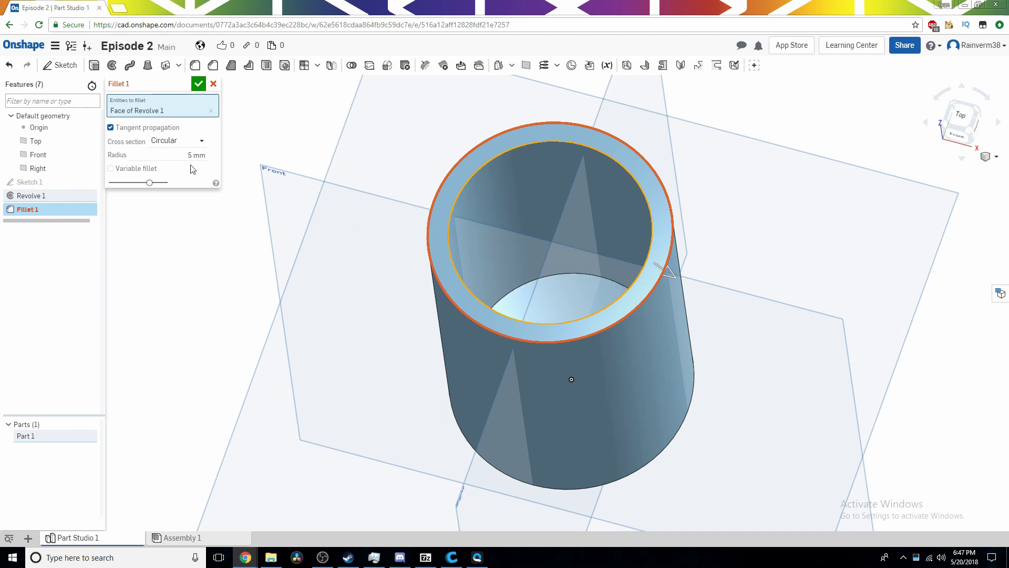
click(202, 155)
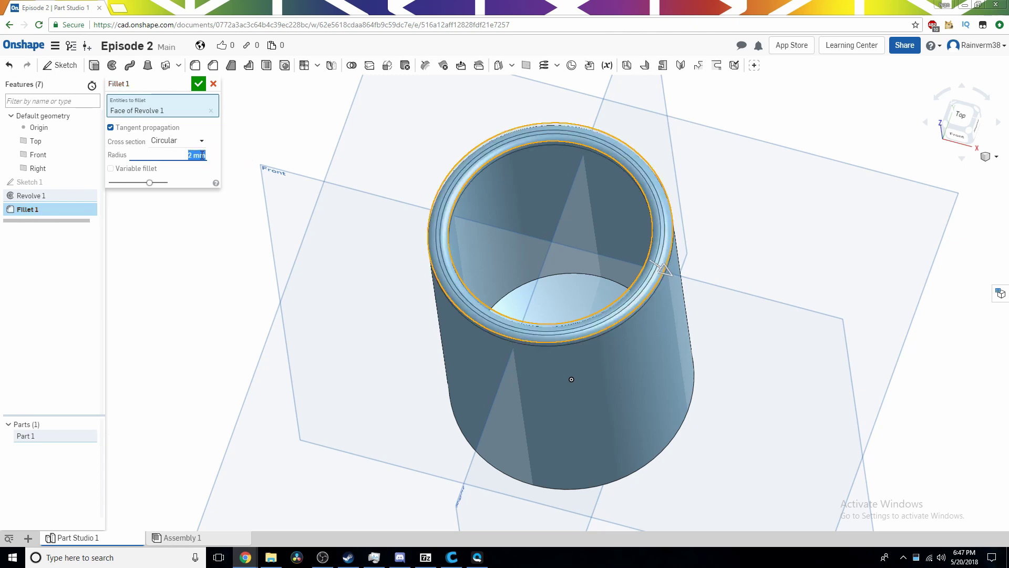
key(BackSpace)
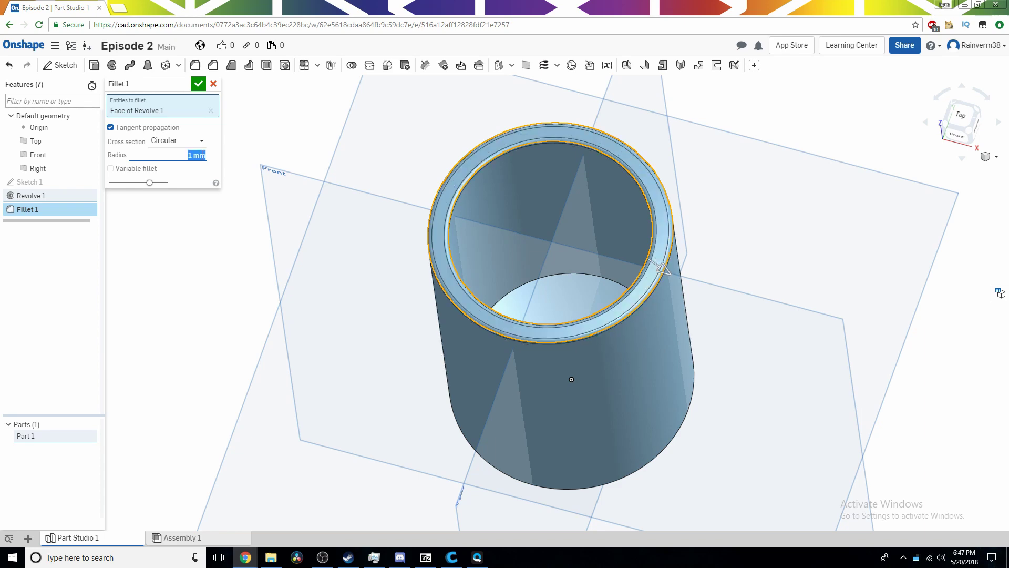
scroll(394, 371, up, 5)
right_drag(534, 285, 412, 415)
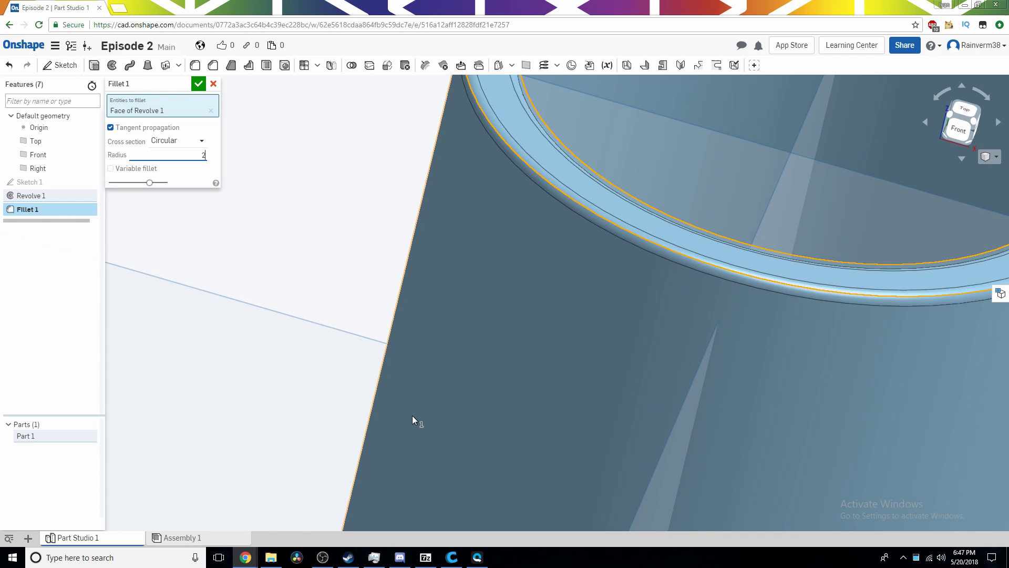
key(Return)
text(3)
key(Return)
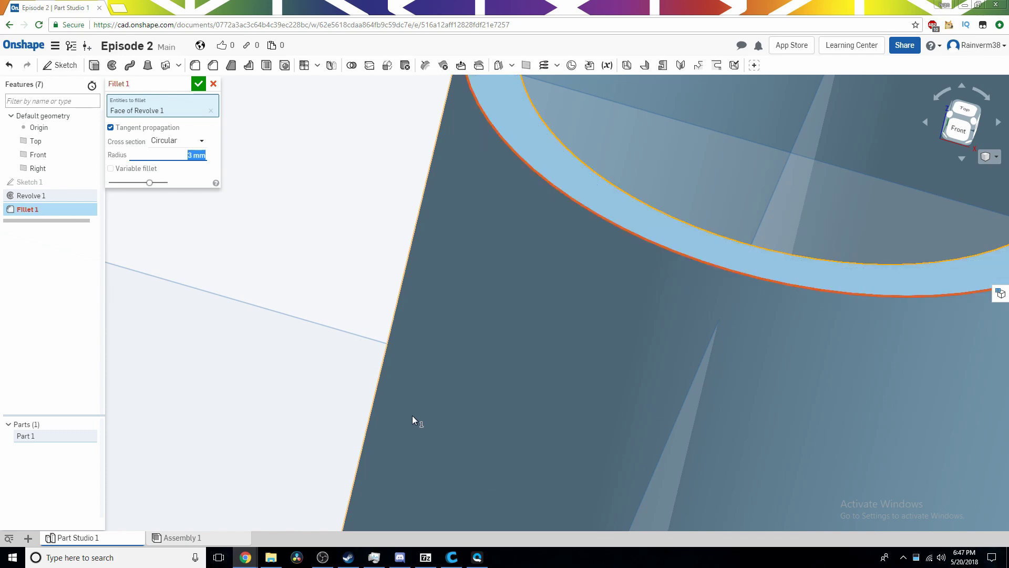
text(2)
key(Return)
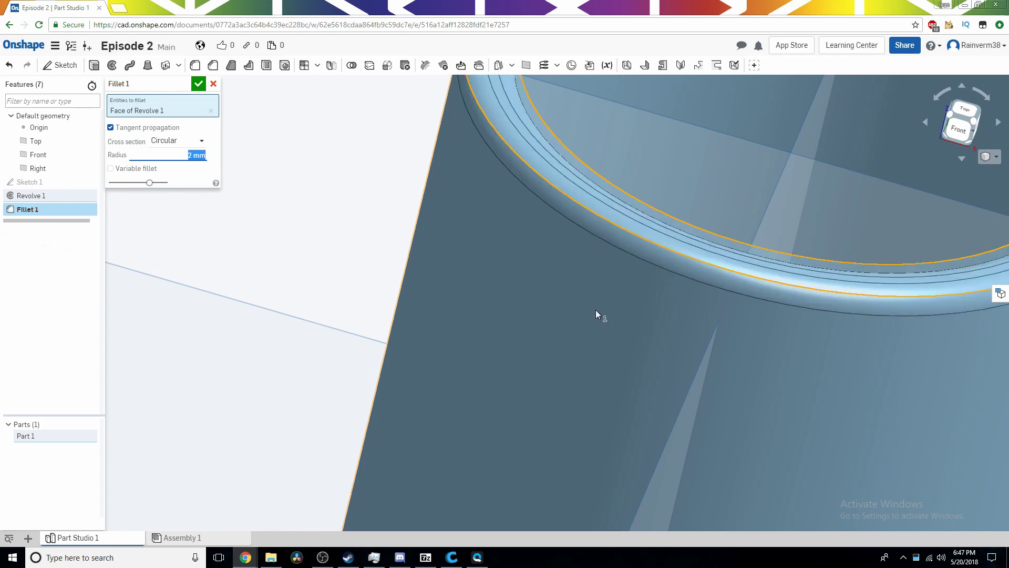
- Add the cup's bottom faces to the fillet selection
right_drag(597, 315, 636, 416)
scroll(657, 354, down, 3)
scroll(636, 414, down, 3)
right_drag(617, 466, 698, 272)
scroll(659, 342, up, 5)
click(649, 336)
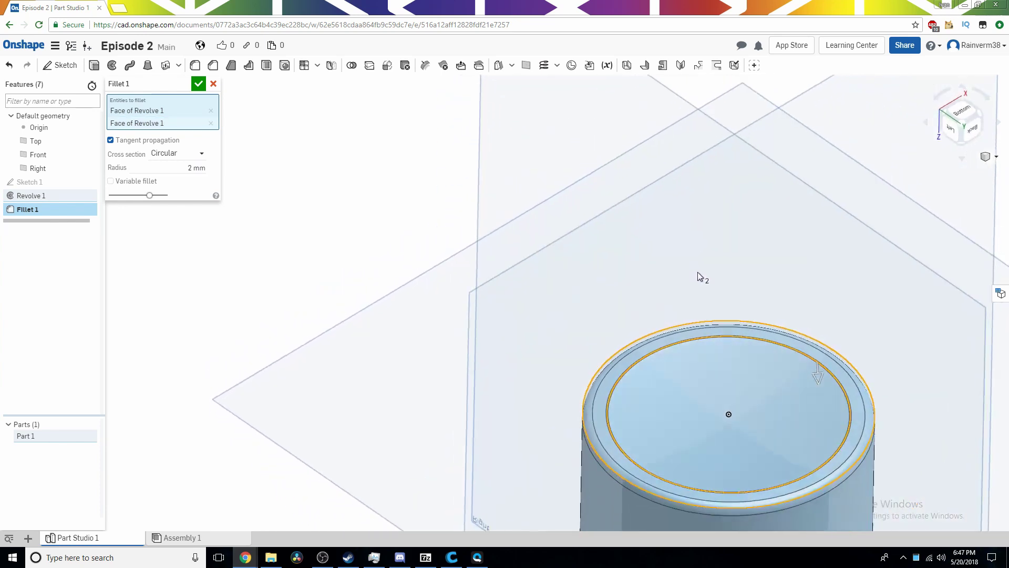
click(702, 385)
- Adjust the bottom face selection and confirm the 2 mm Fillet 1
right_drag(705, 395, 647, 450)
click(626, 440)
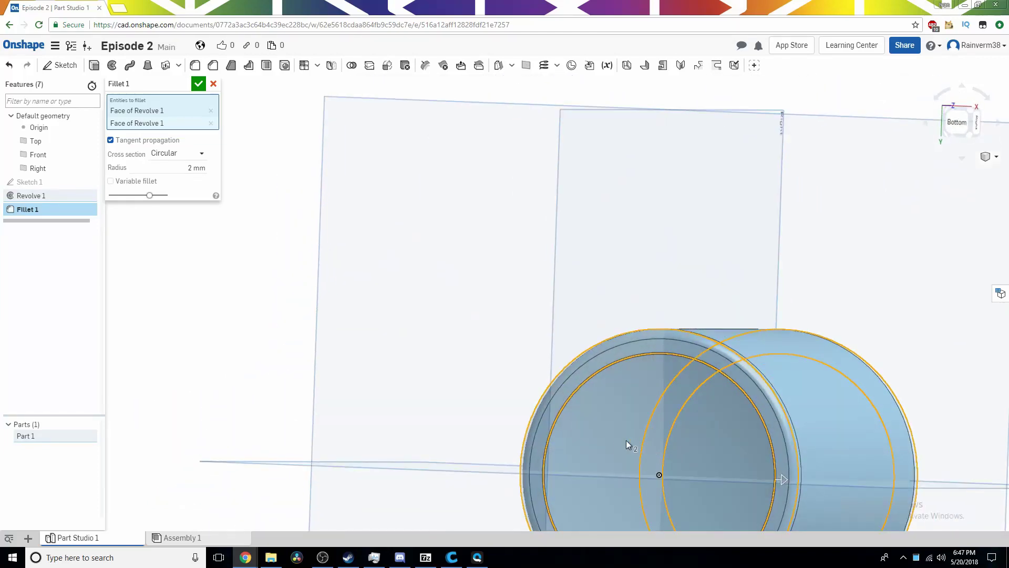
click(593, 441)
click(593, 441)
right_drag(593, 440, 765, 439)
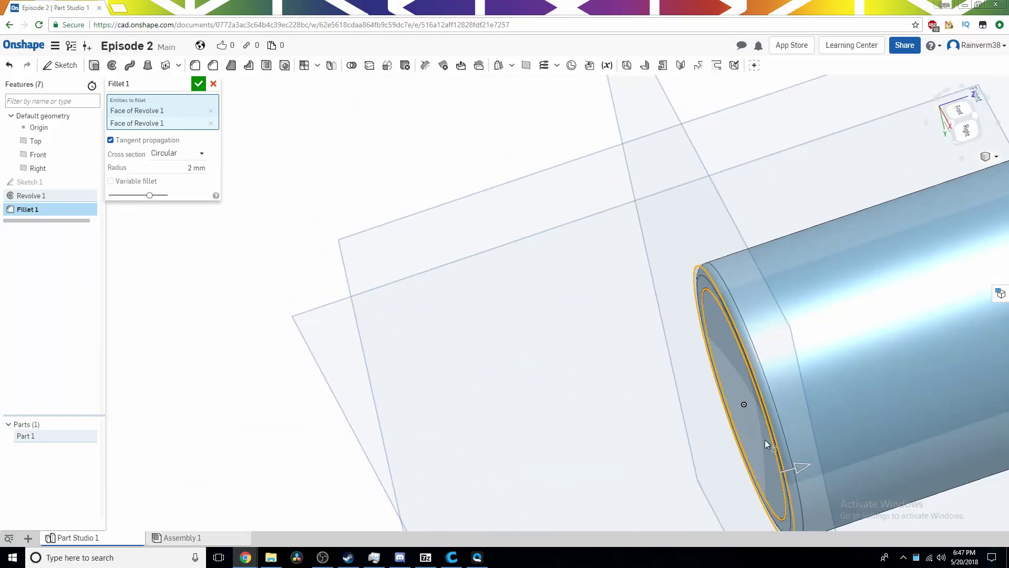
click(863, 345)
right_drag(863, 345, 298, 38)
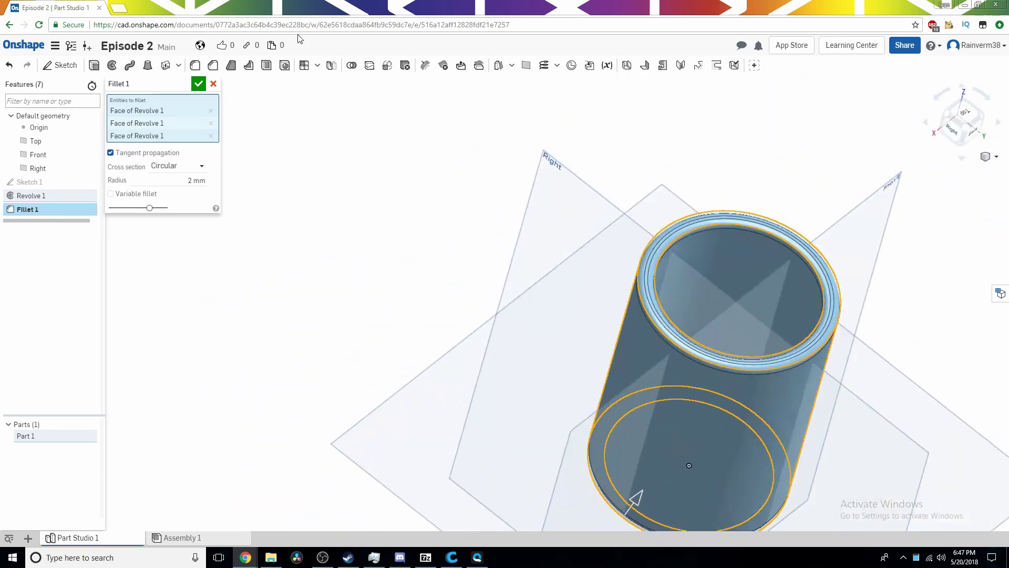
click(213, 84)
right_drag(223, 105, 450, 247)
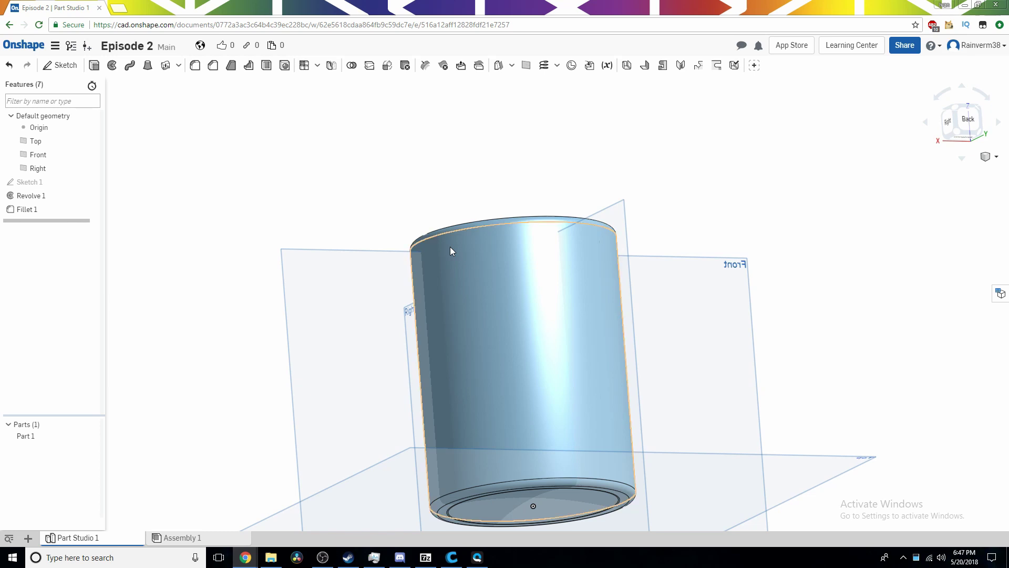
- Suppress Fillet 1 from its right-click menu in the Features list
right_drag(450, 247, 194, 297)
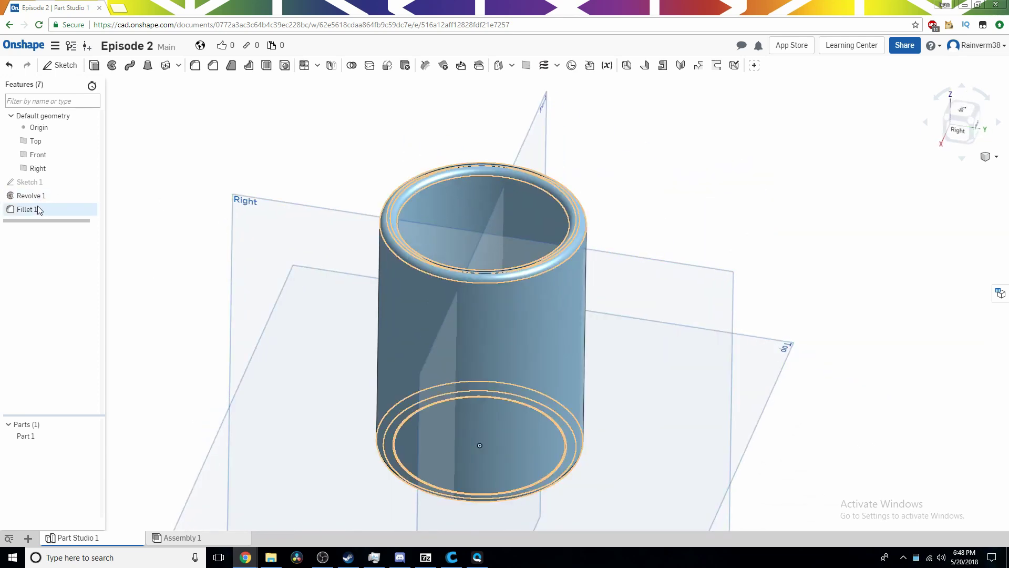
right_drag(238, 339, 238, 312)
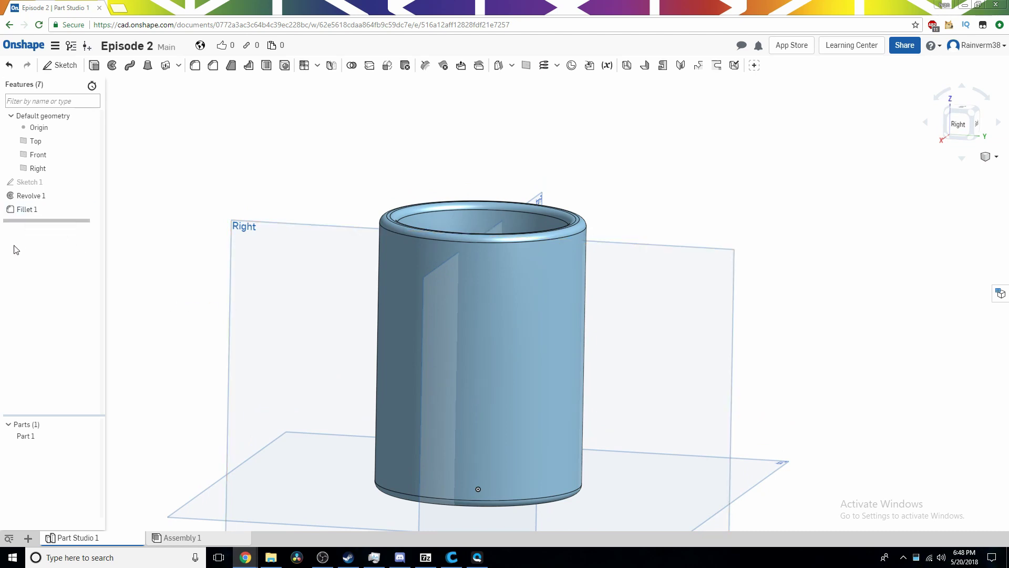
right_click(20, 210)
click(47, 248)
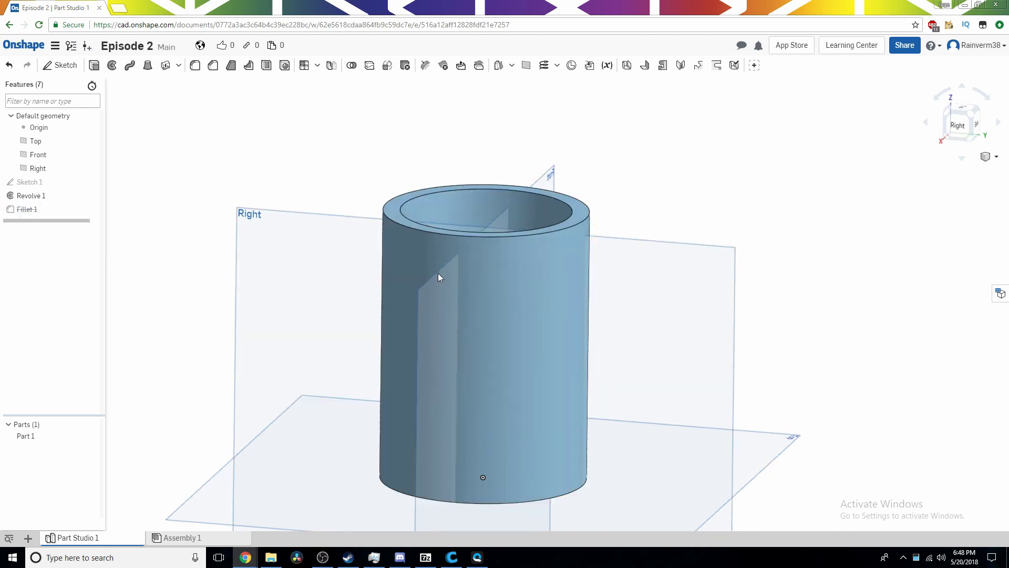
right_drag(439, 275, 471, 225)
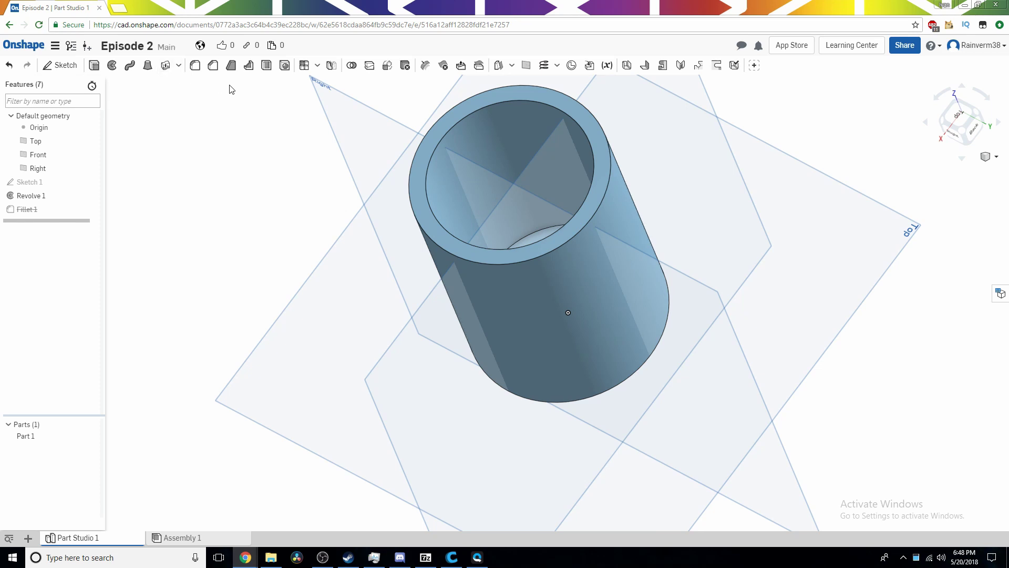
- Start a chamfer on the cup's top ring face with a 2 mm distance
click(213, 66)
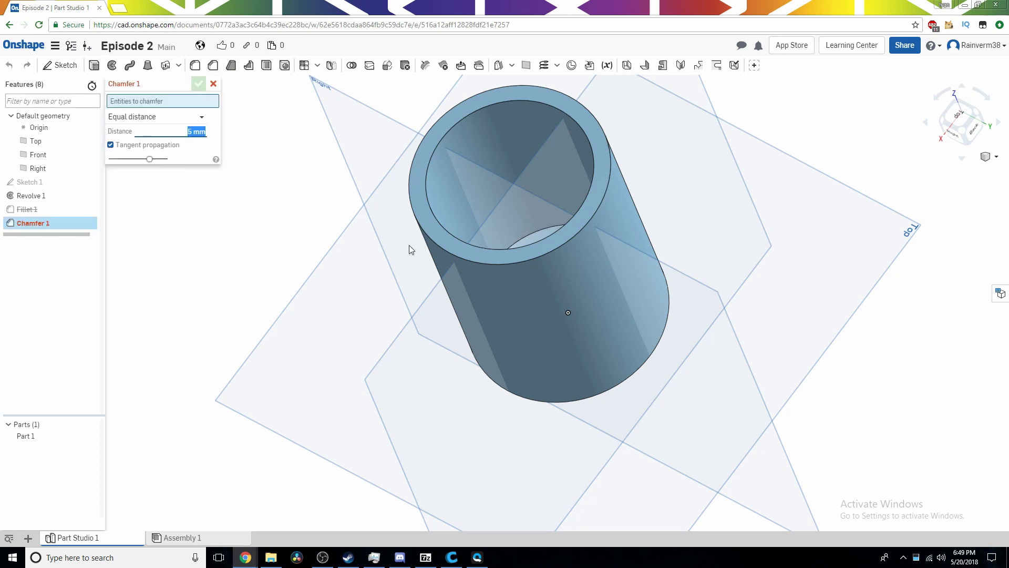
click(462, 252)
right_drag(441, 347, 420, 316)
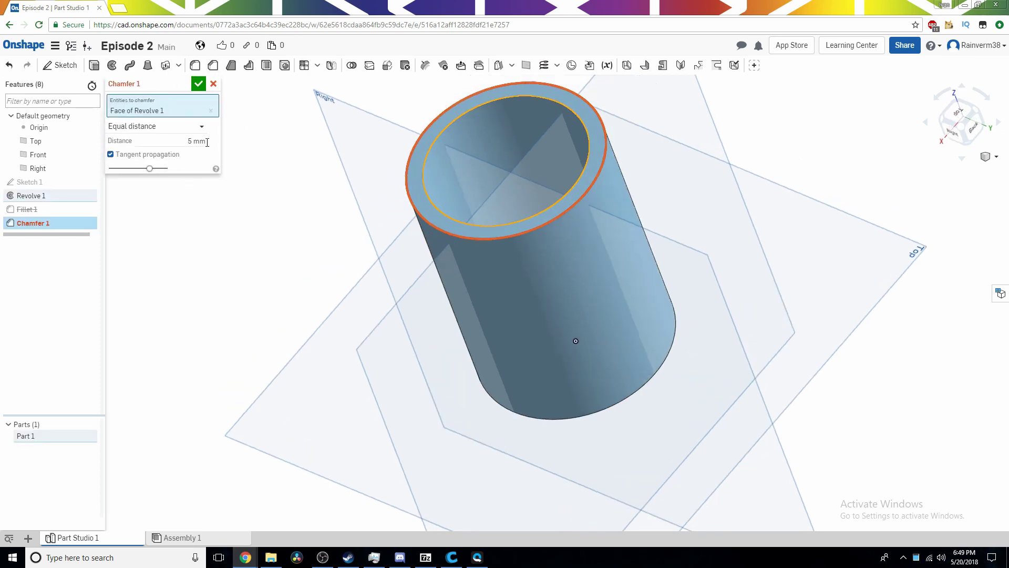
click(196, 143)
text(2)
key(Return)
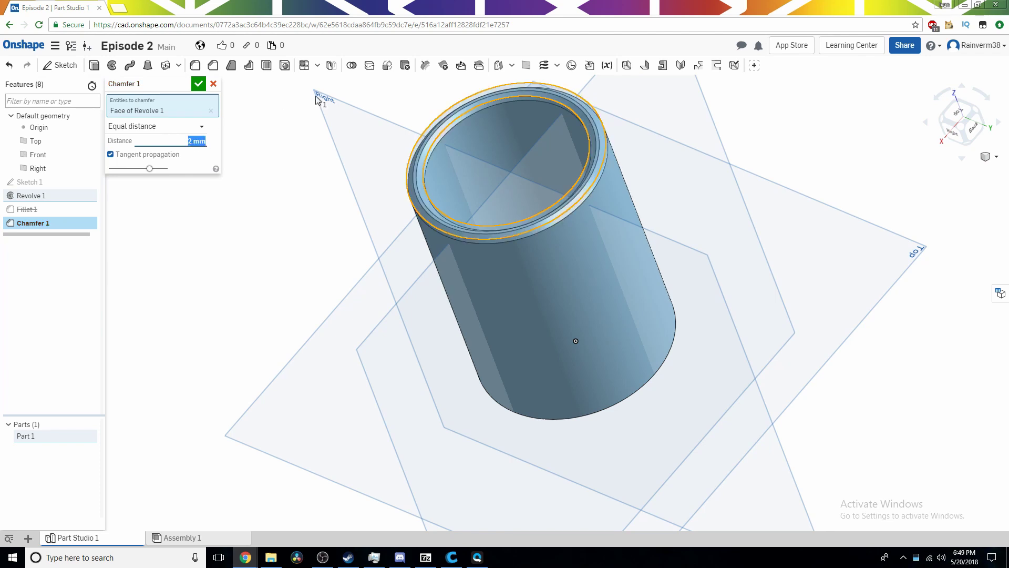
- Add the cup's bottom face to the 2 mm chamfer
scroll(342, 264, up, 5)
scroll(730, 242, up, 5)
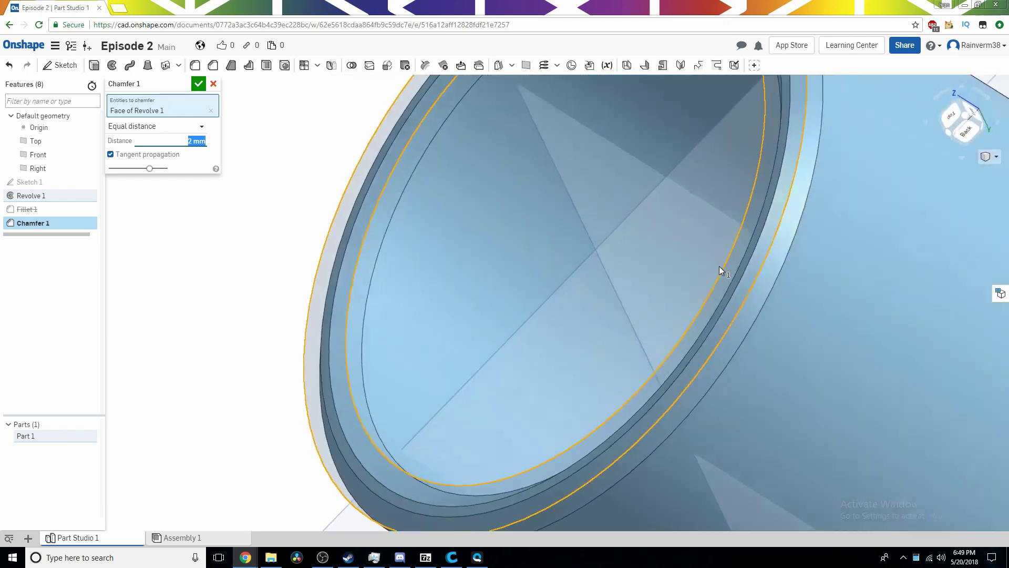
scroll(716, 272, down, 5)
right_drag(714, 278, 799, 220)
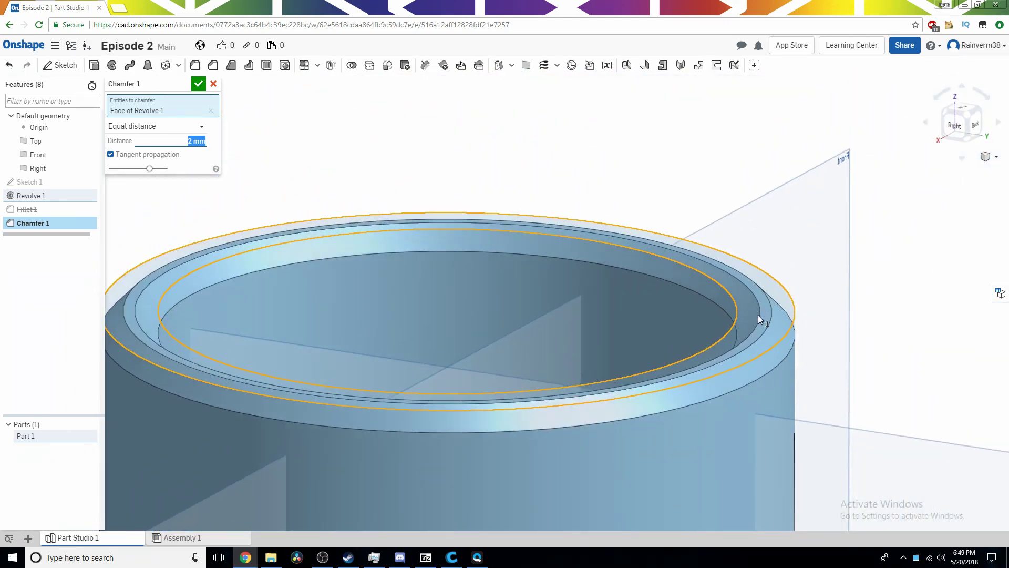
right_drag(772, 313, 613, 351)
click(486, 319)
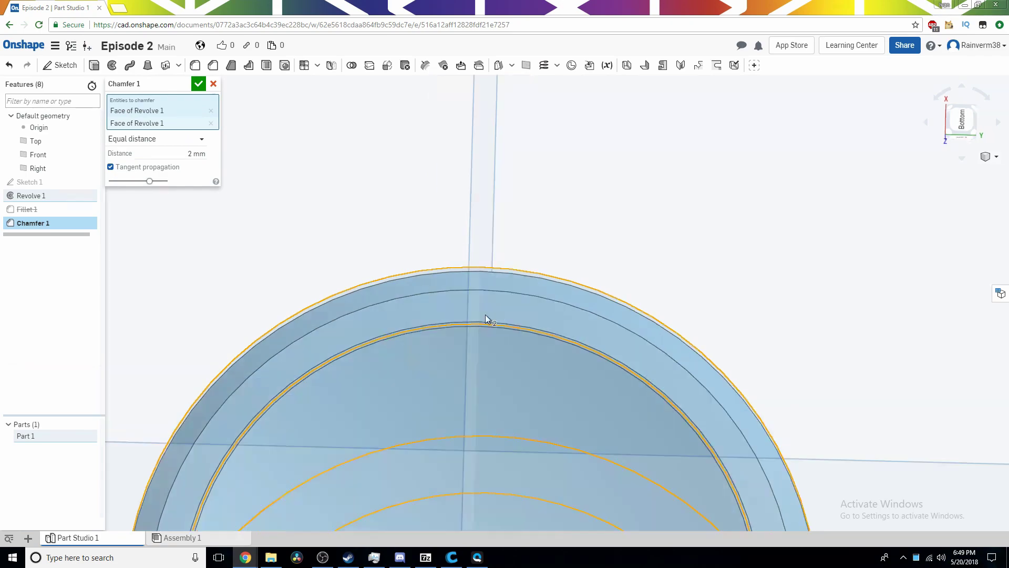
right_drag(485, 319, 223, 163)
click(198, 83)
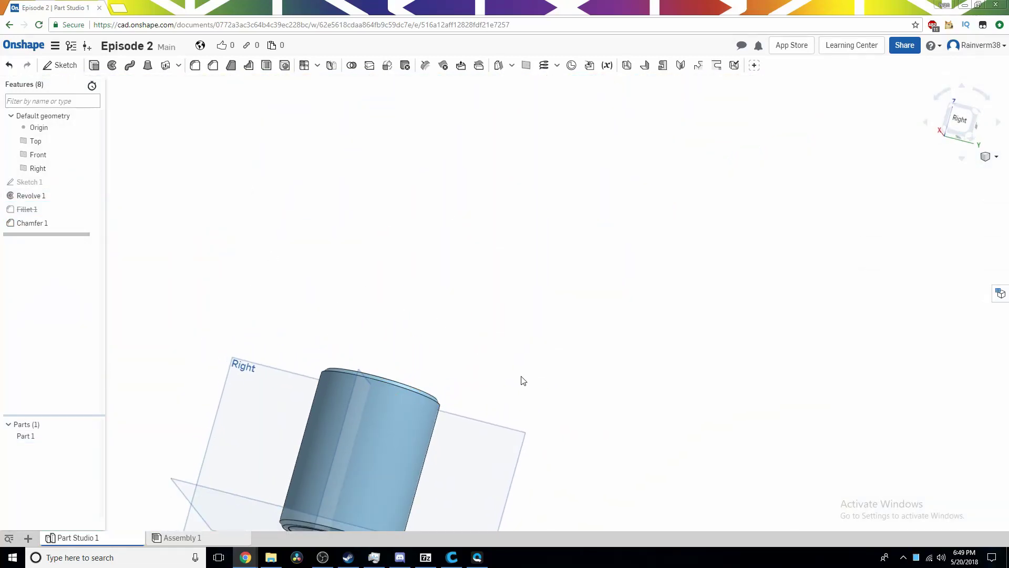
right_drag(520, 377, 498, 416)
scroll(430, 424, up, 5)
right_drag(430, 423, 475, 463)
right_click(33, 209)
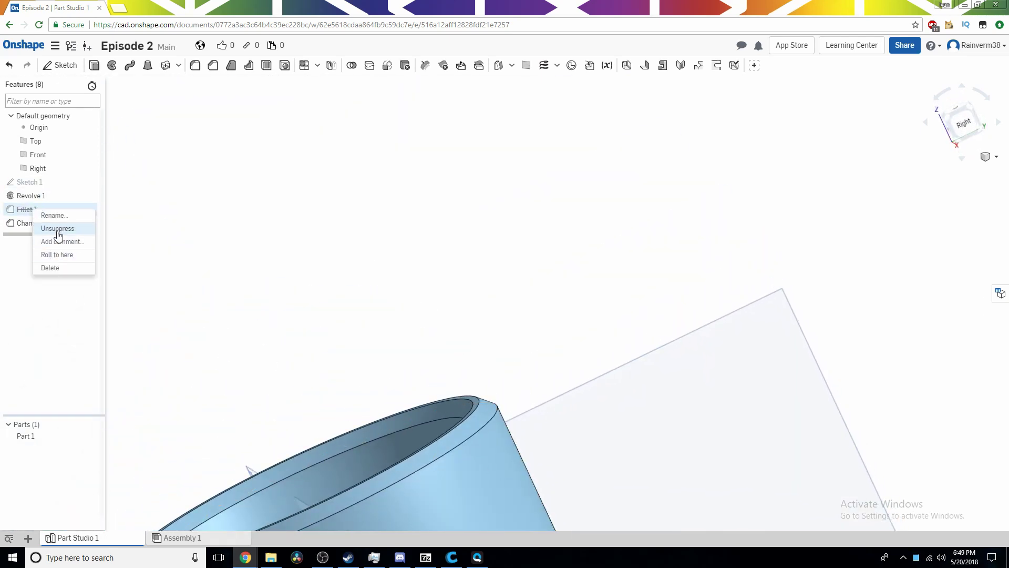
click(58, 229)
right_drag(398, 494, 393, 495)
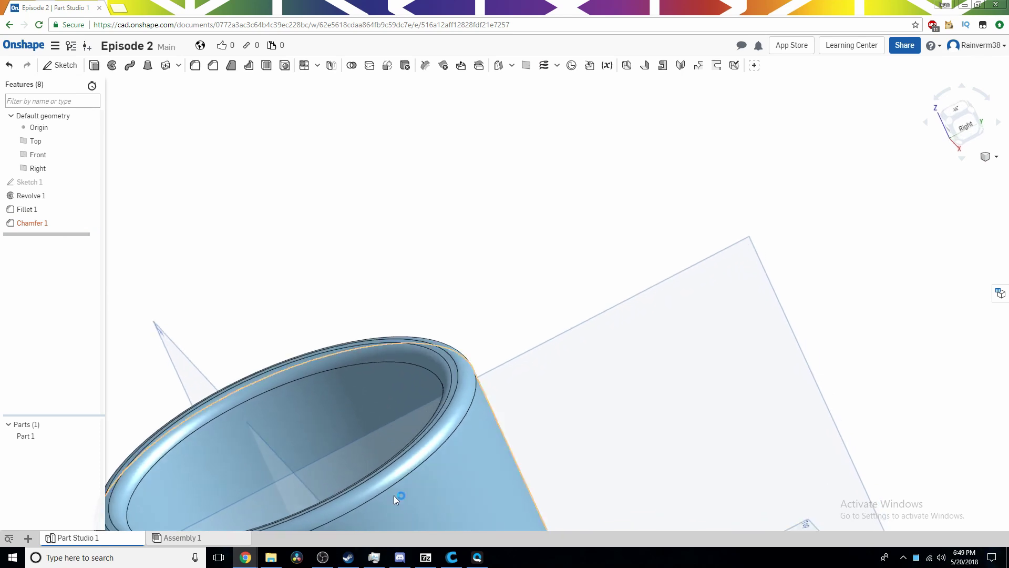
right_click(55, 209)
click(83, 315)
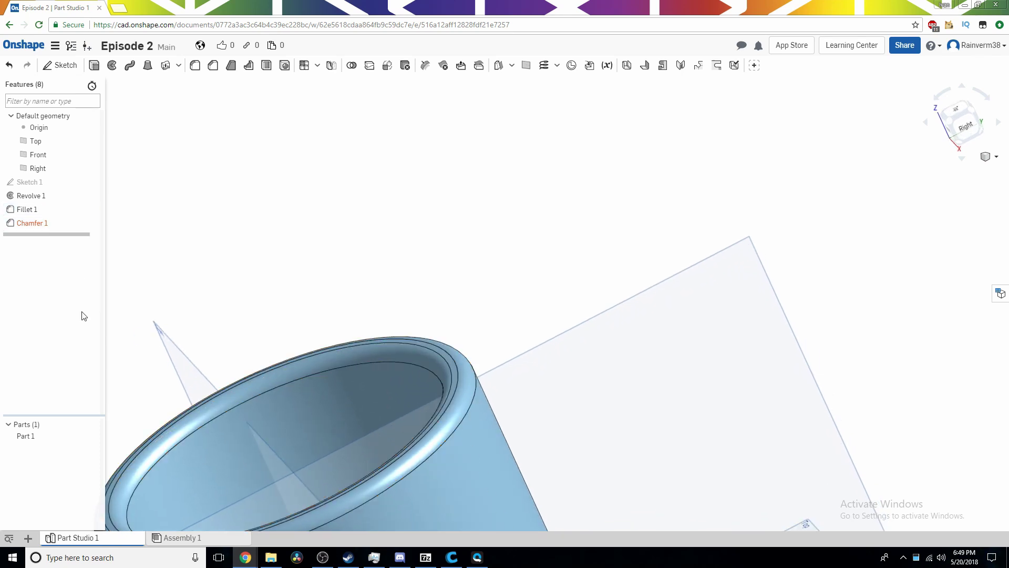
right_drag(275, 363, 516, 213)
right_drag(137, 51, 268, 250)
right_drag(545, 406, 514, 505)
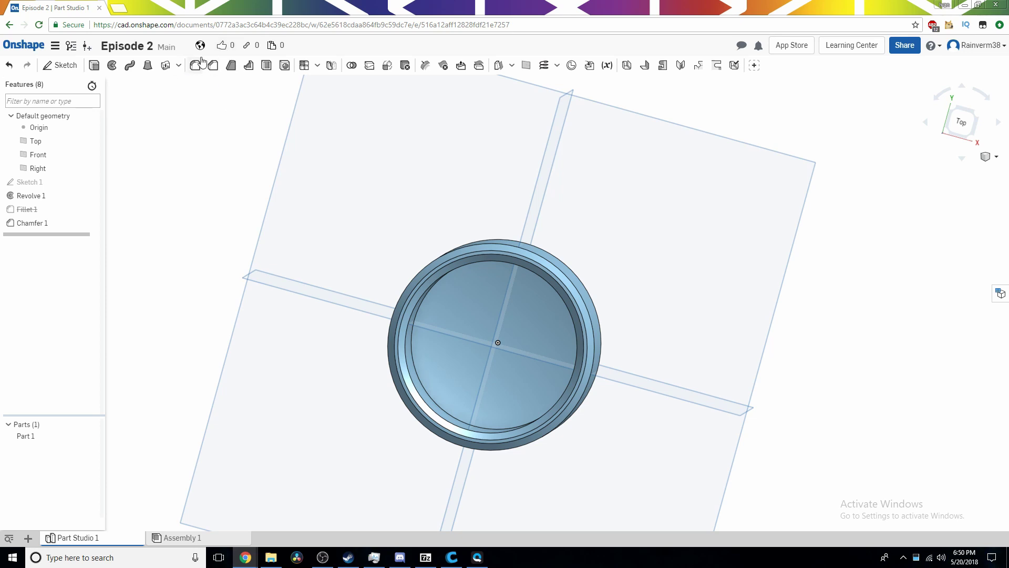
right_drag(247, 137, 557, 409)
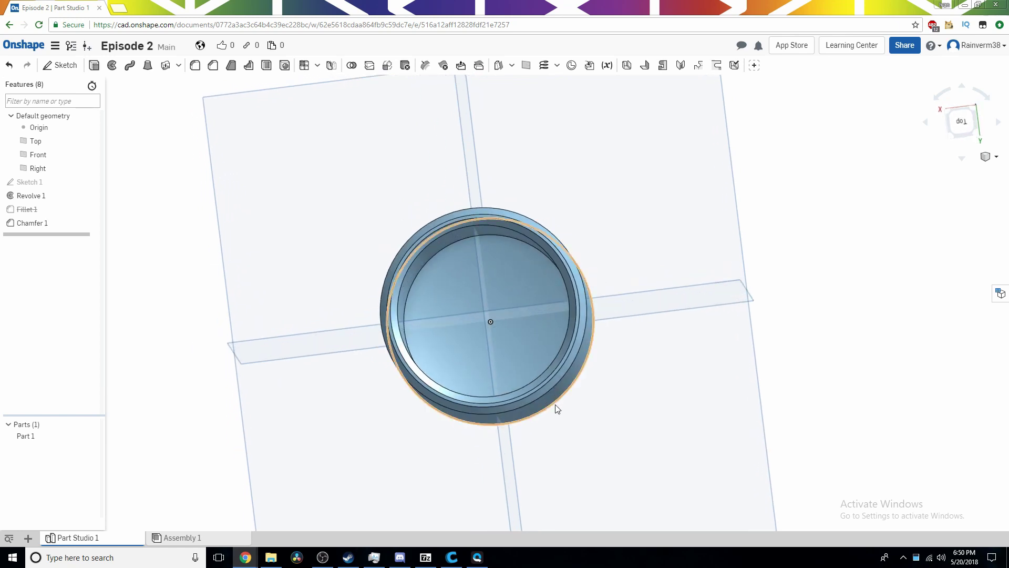